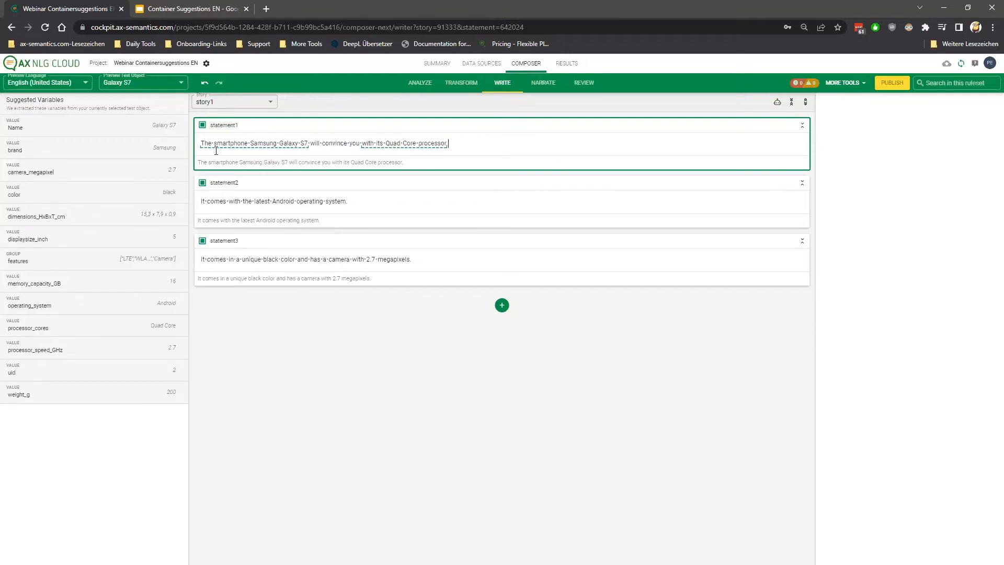
- Compare the suggested container for "The smartphone Samsung Galaxy S7" in statement1 under the Galaxy S7 and Galaxy Note 4 test objects
left_click(258, 143)
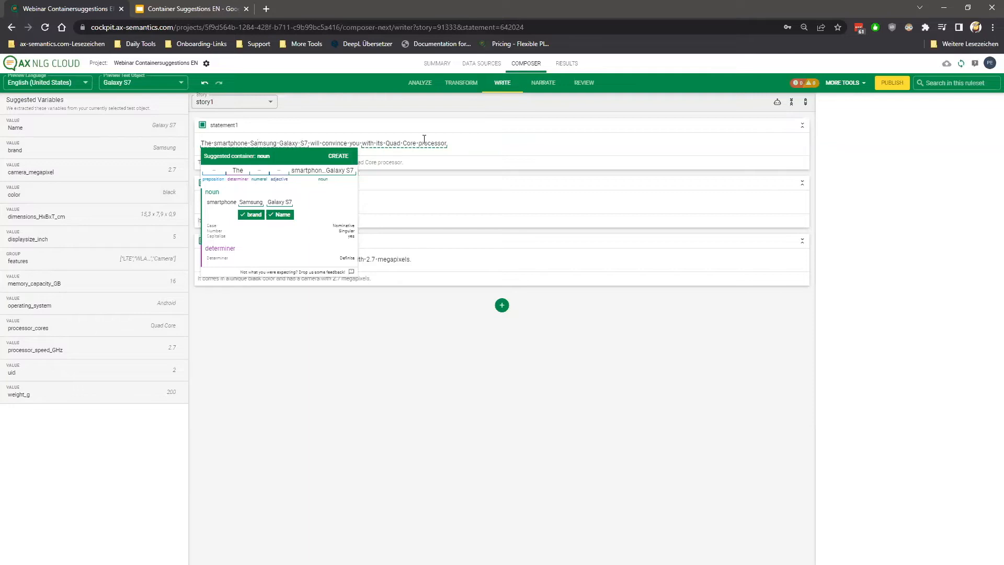
left_click(453, 144)
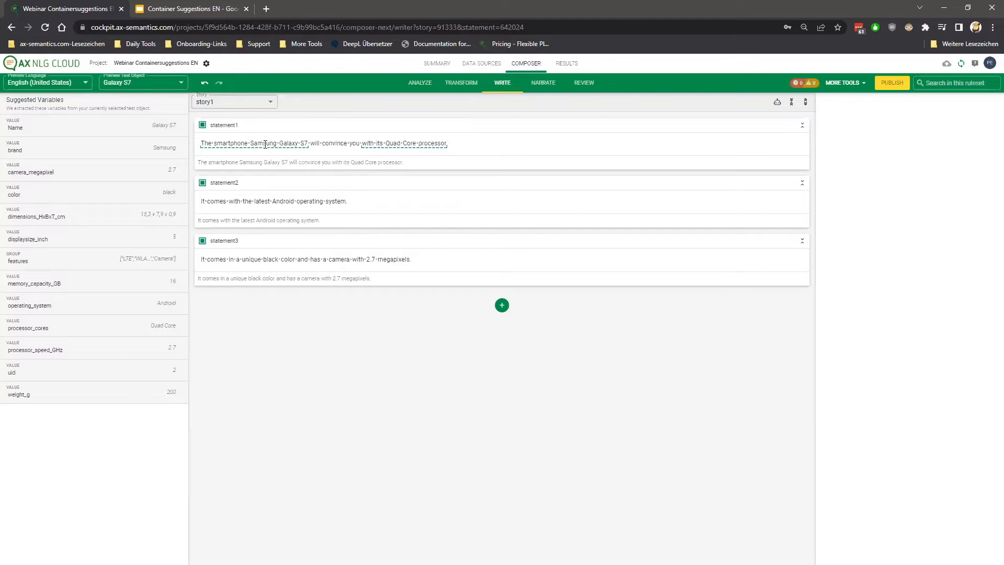
left_click(181, 84)
left_click(133, 110)
left_click(268, 144)
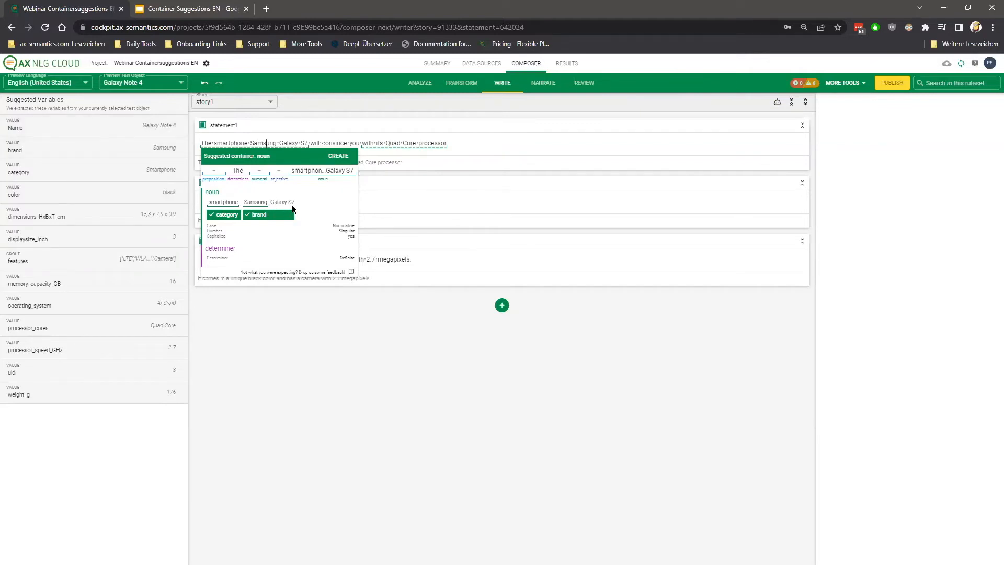
left_click(459, 144)
- Set the preview test object to Galaxy S7 and create the suggested noun container for "The smartphone Samsung Galaxy S7" in statement1
left_click(183, 84)
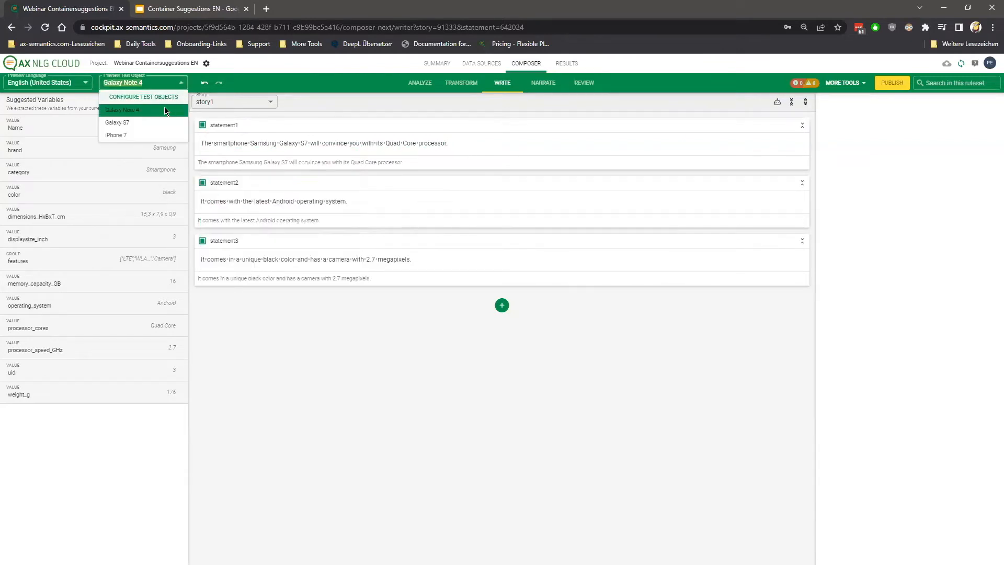
left_click(131, 121)
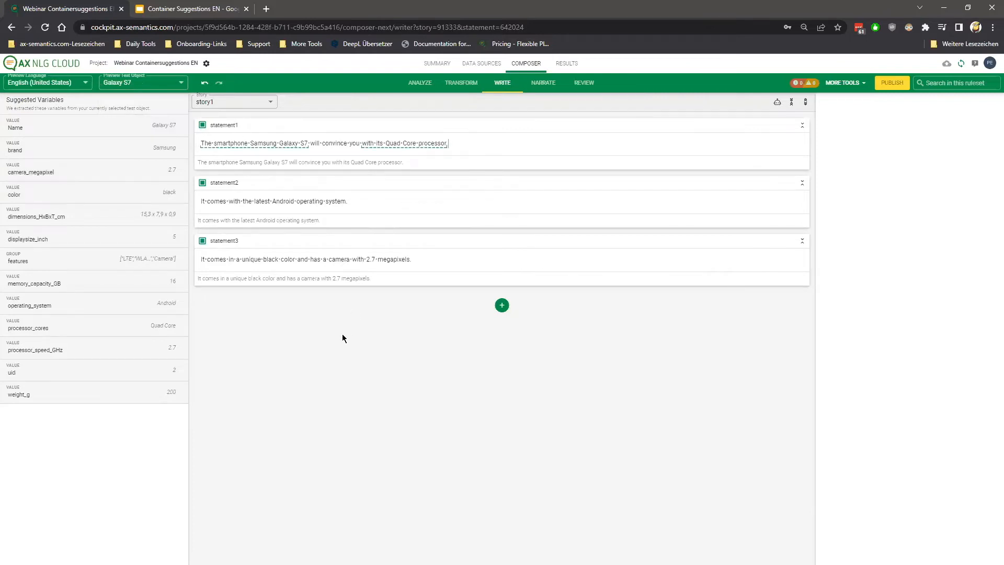
left_click(257, 144)
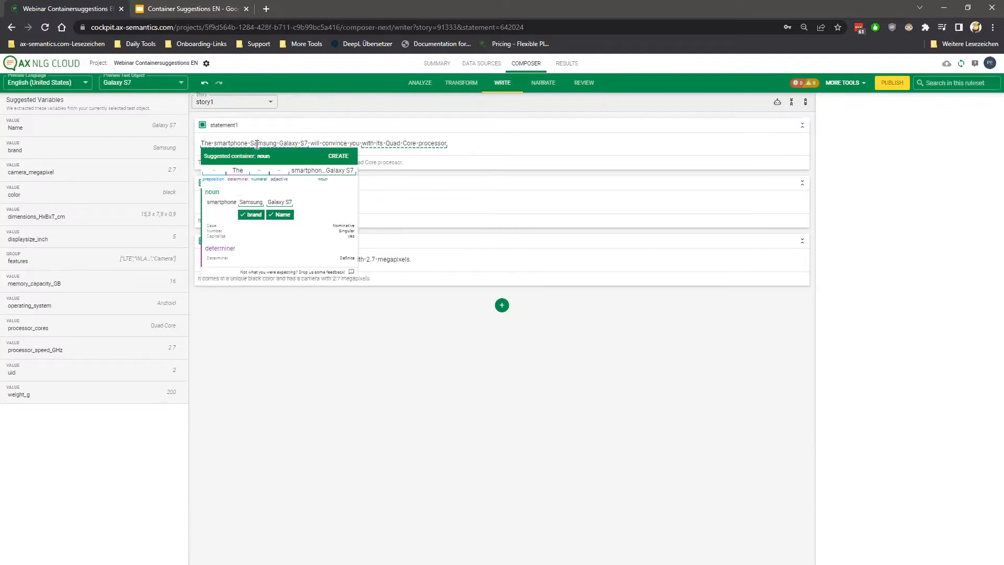
left_click(339, 156)
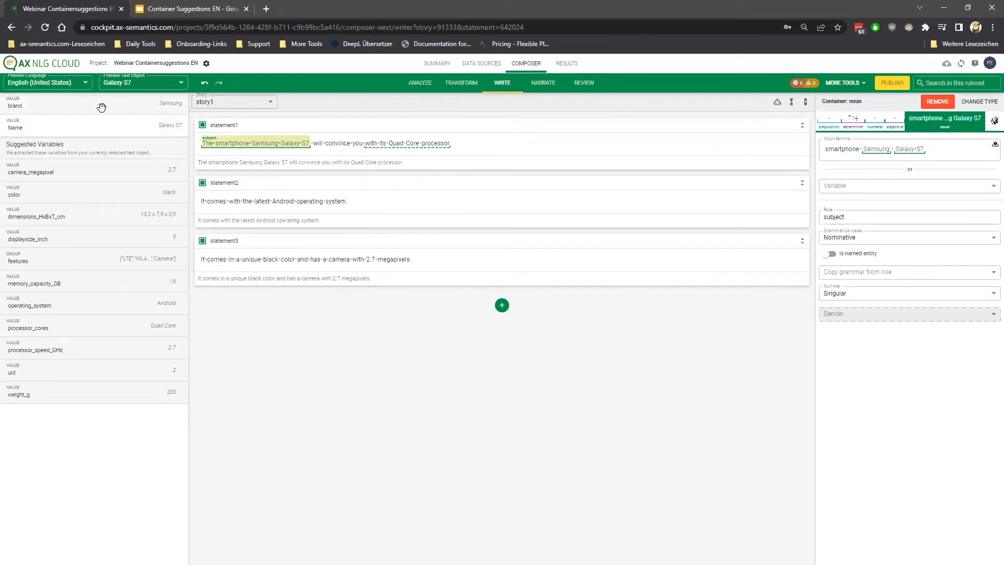
- Examine the brand and Name data nodes and their linked output variables in the Transform view
left_click(453, 87)
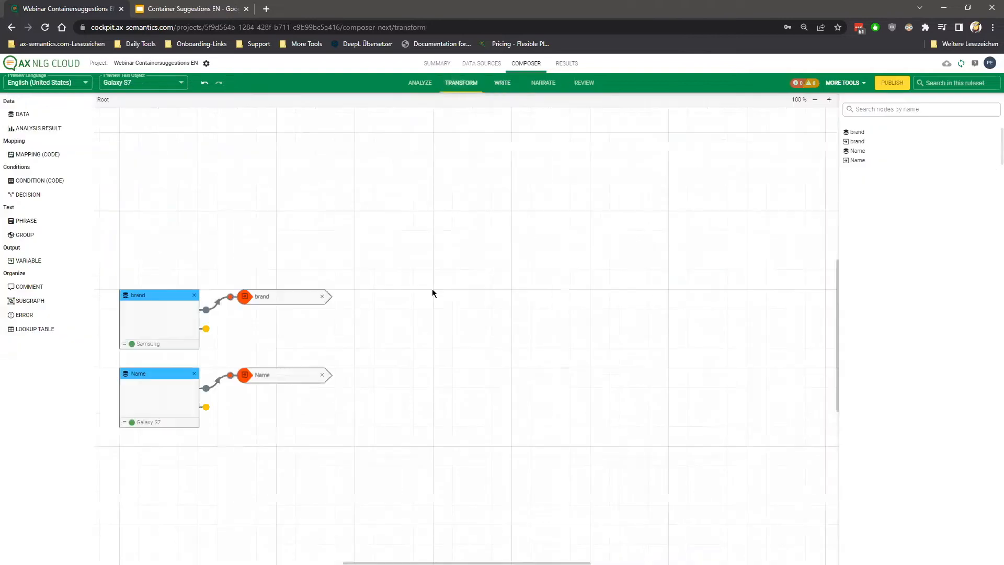
left_click(161, 328)
left_click(148, 395)
left_click(269, 301)
left_click(266, 375)
- Return to the Write view and review the determiner, text formatting and grammar details of statement1's subject container
left_click(515, 87)
left_click(281, 149)
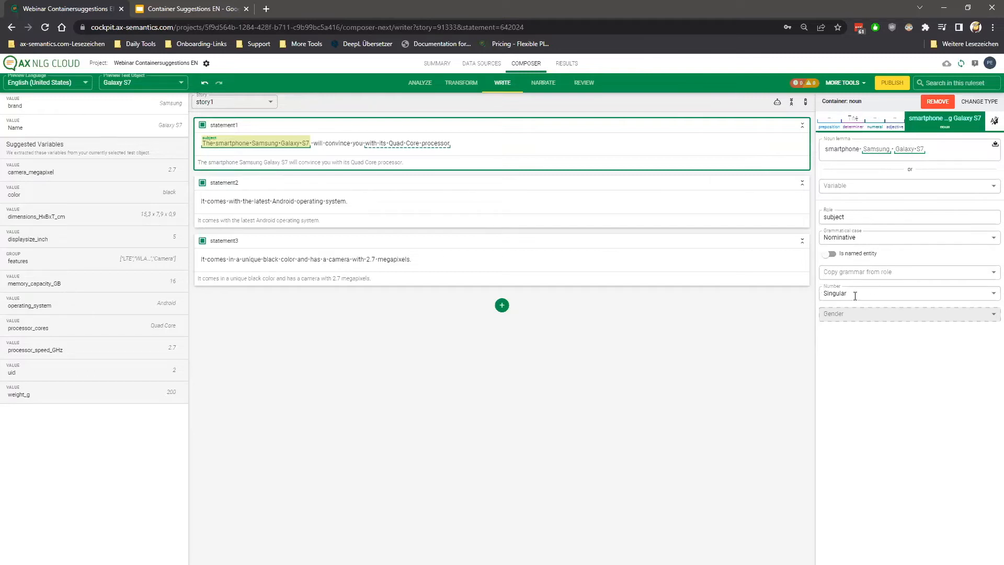
left_click(852, 121)
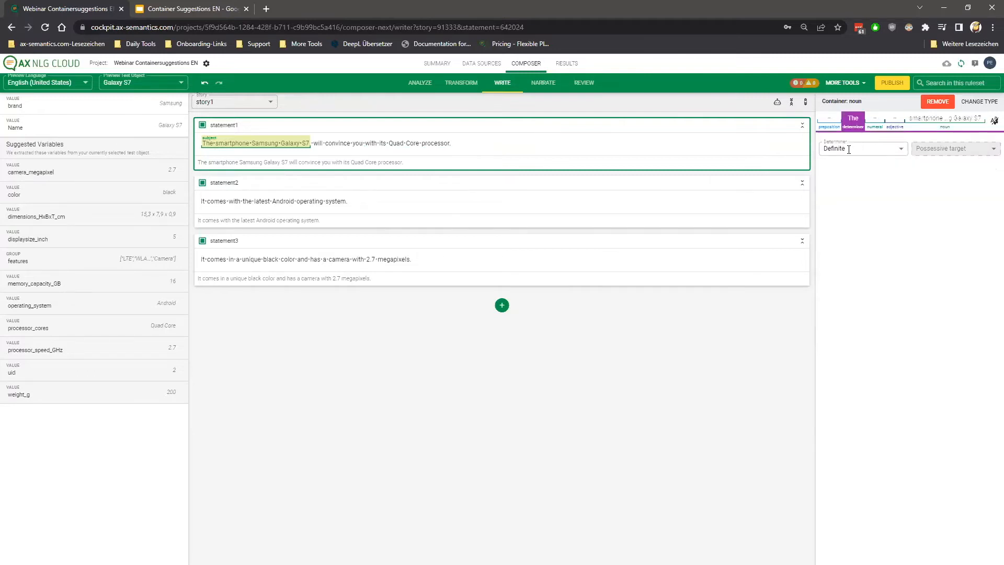
left_click(994, 121)
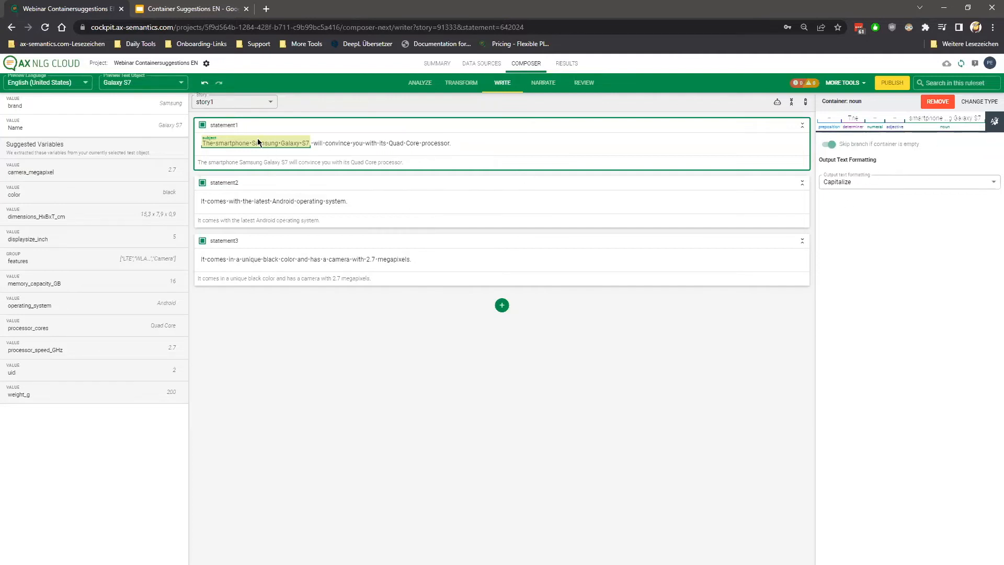
mouse_move(245, 148)
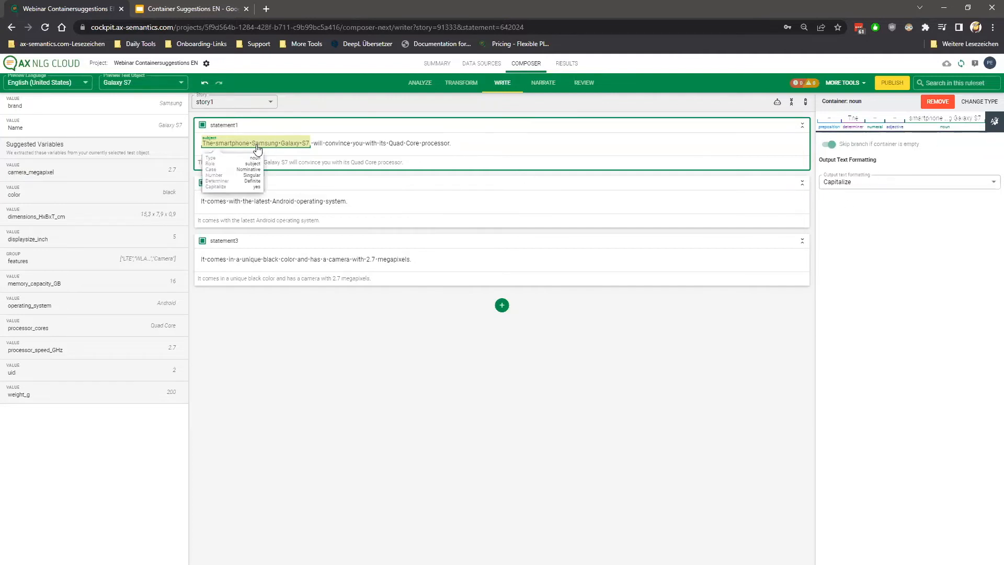
- Preview statement1 with the Galaxy Note 4 test object and check its subject container
left_click(143, 83)
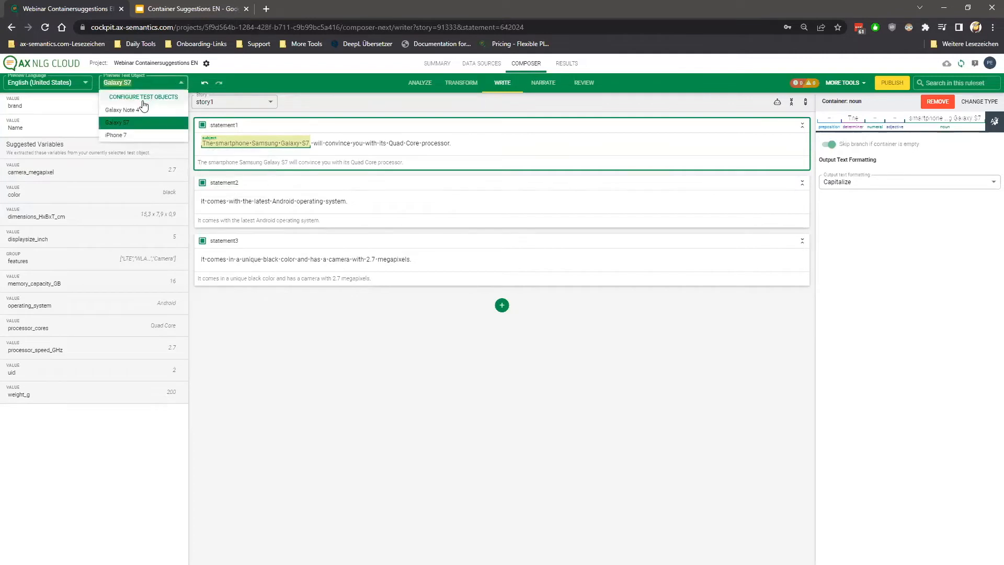
left_click(125, 110)
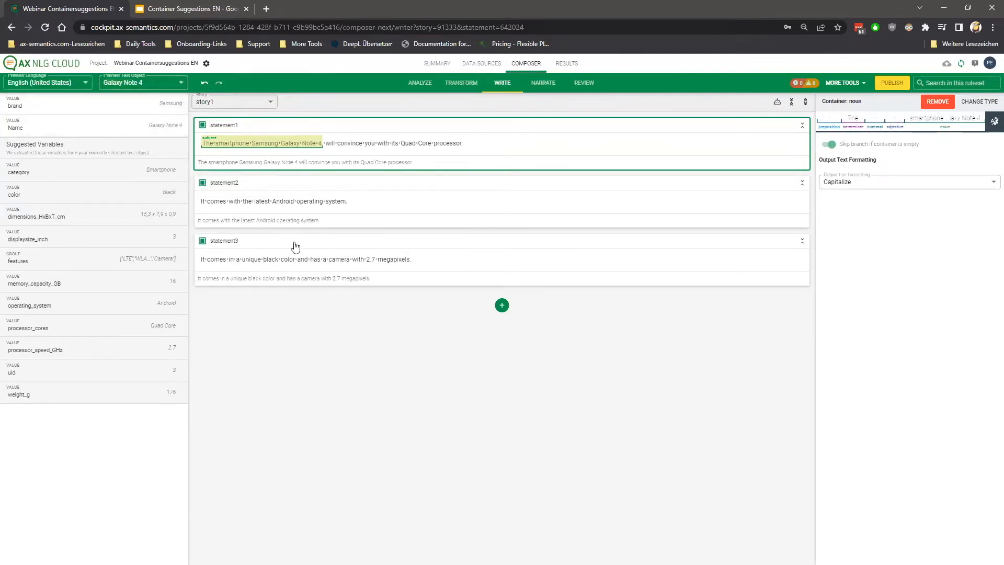
mouse_move(298, 150)
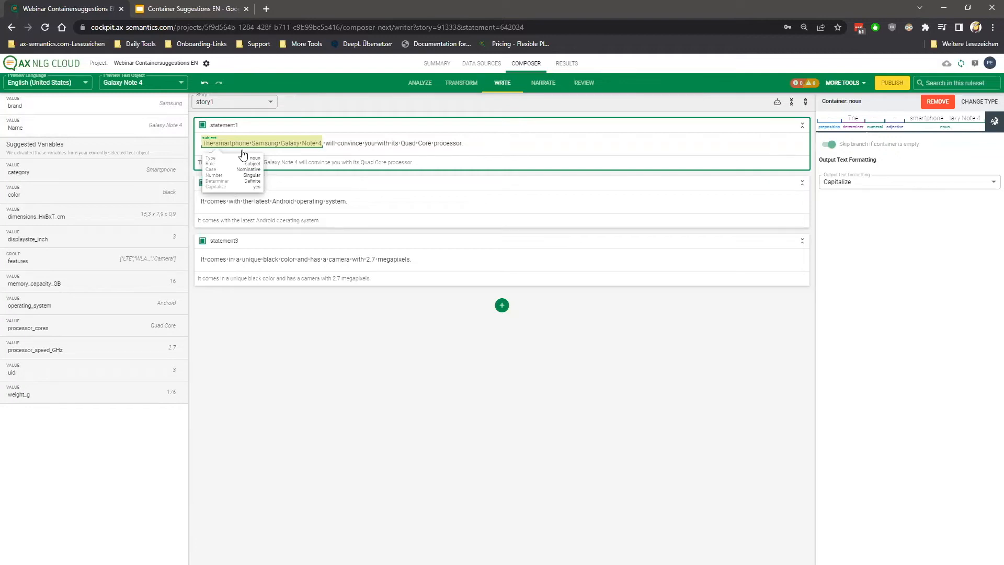
left_click(525, 167)
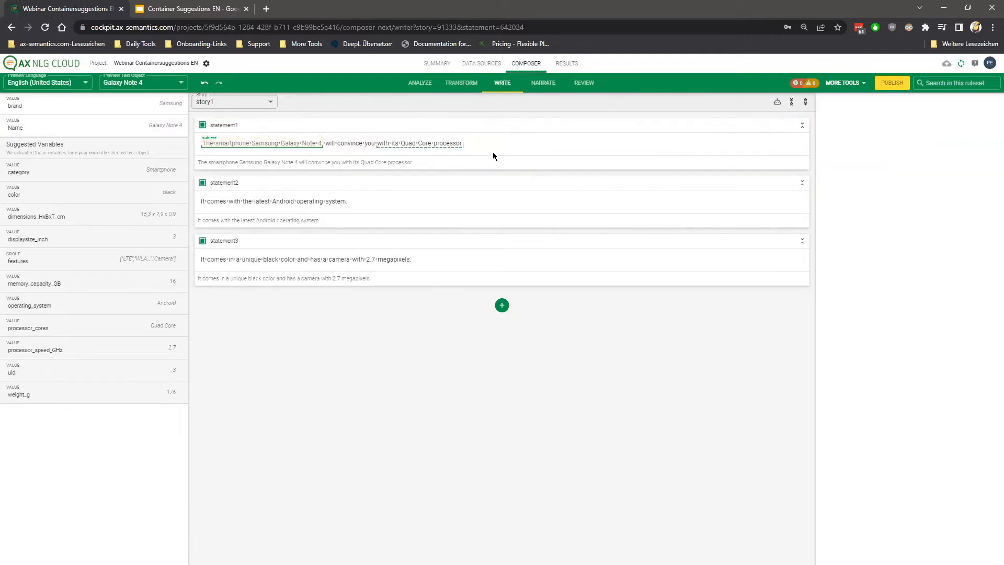
- Create the suggested noun container for "with its Quad Core processor" in statement1 and check its grammar details
left_click(406, 144)
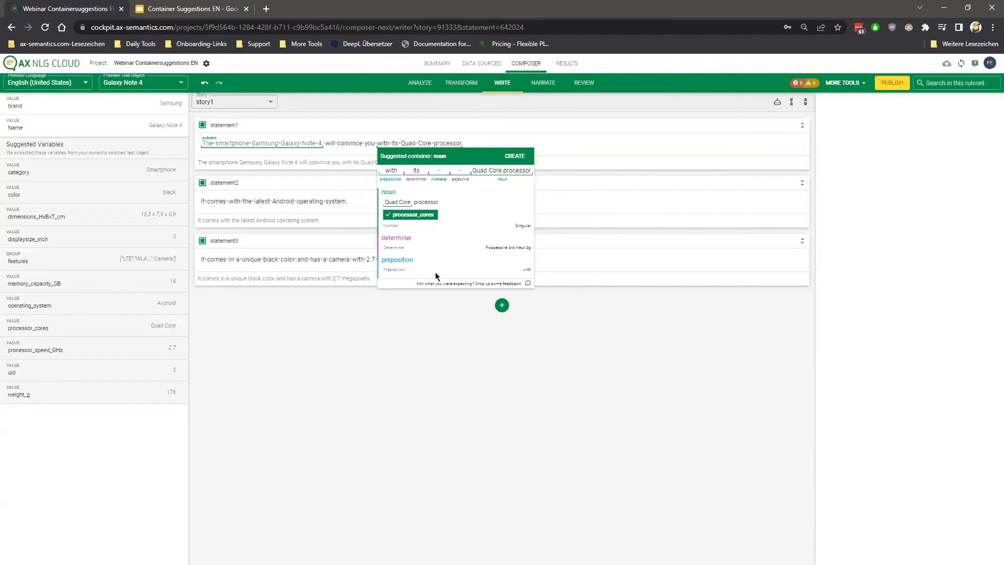
left_click(515, 159)
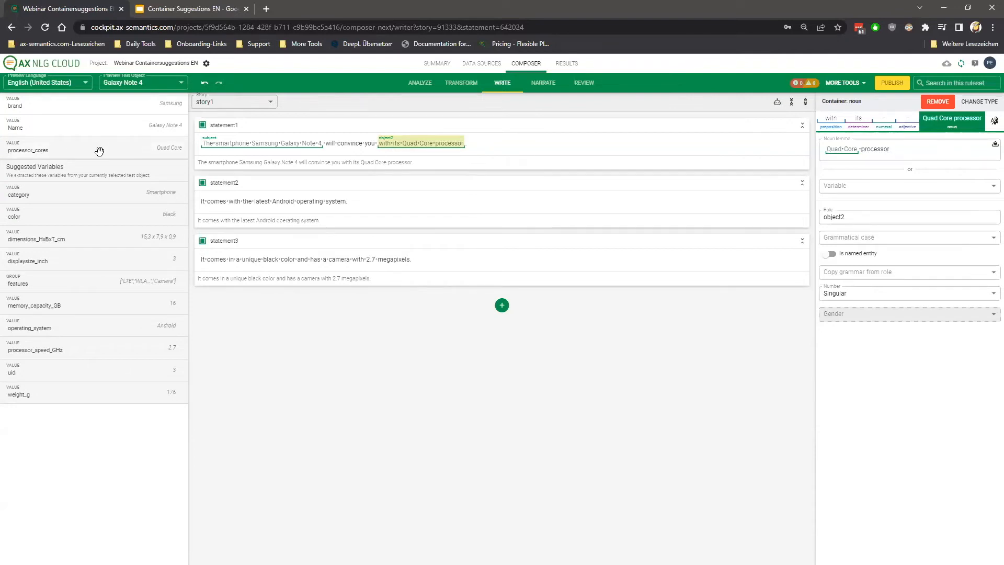
mouse_move(382, 151)
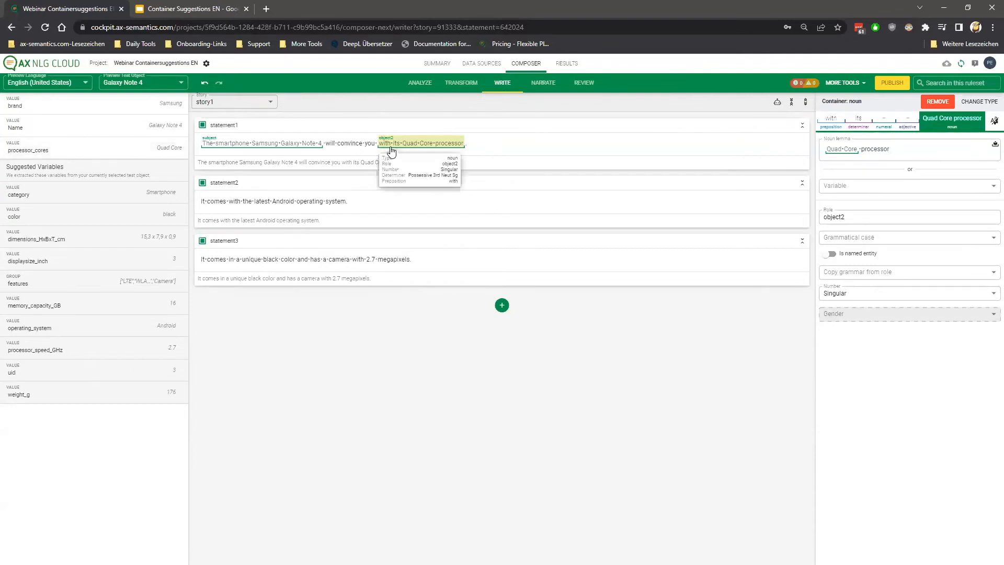
- Preview the statements with the Galaxy S7 test object and with the iPhone 7 test object
left_click(178, 82)
left_click(113, 111)
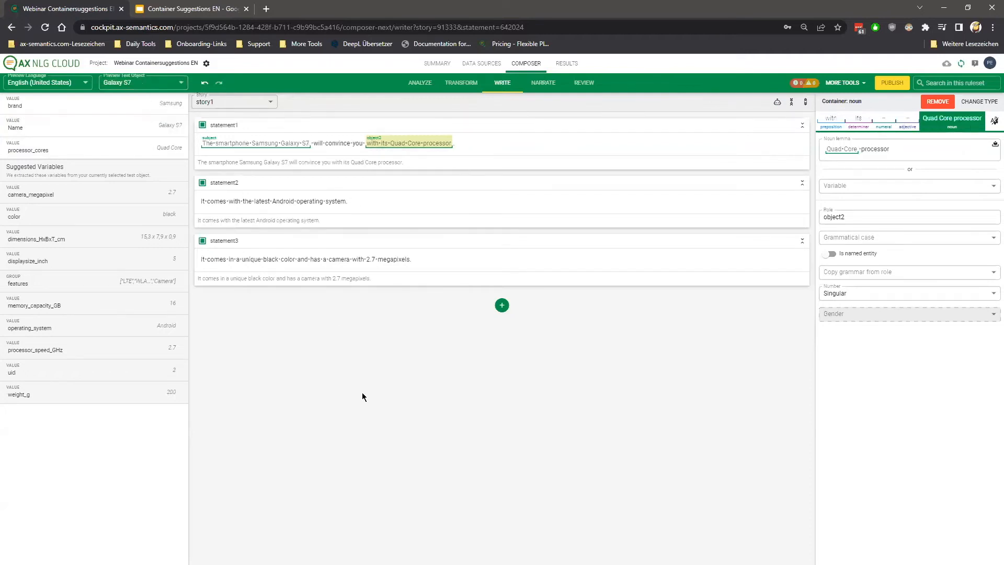
left_click(166, 82)
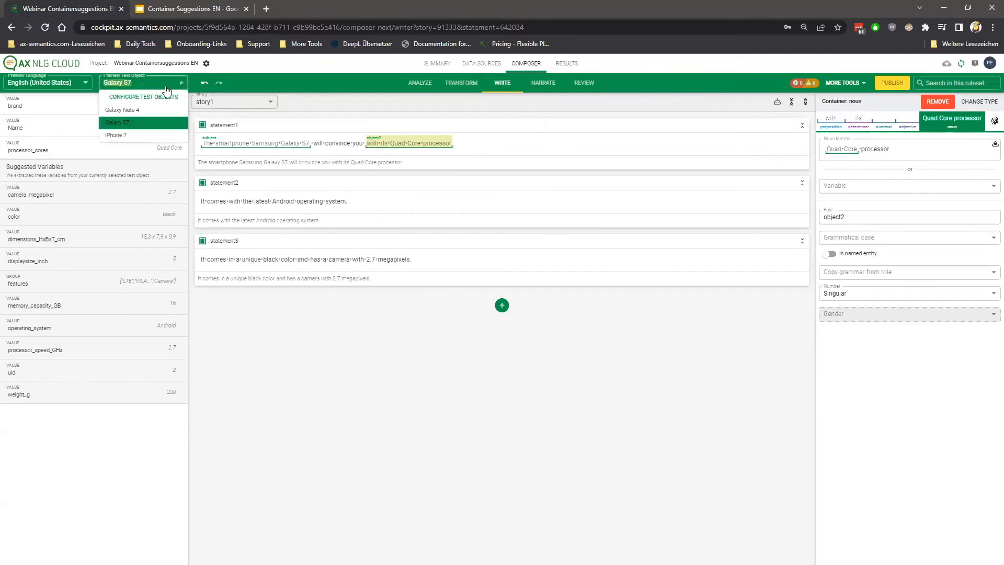
left_click(133, 137)
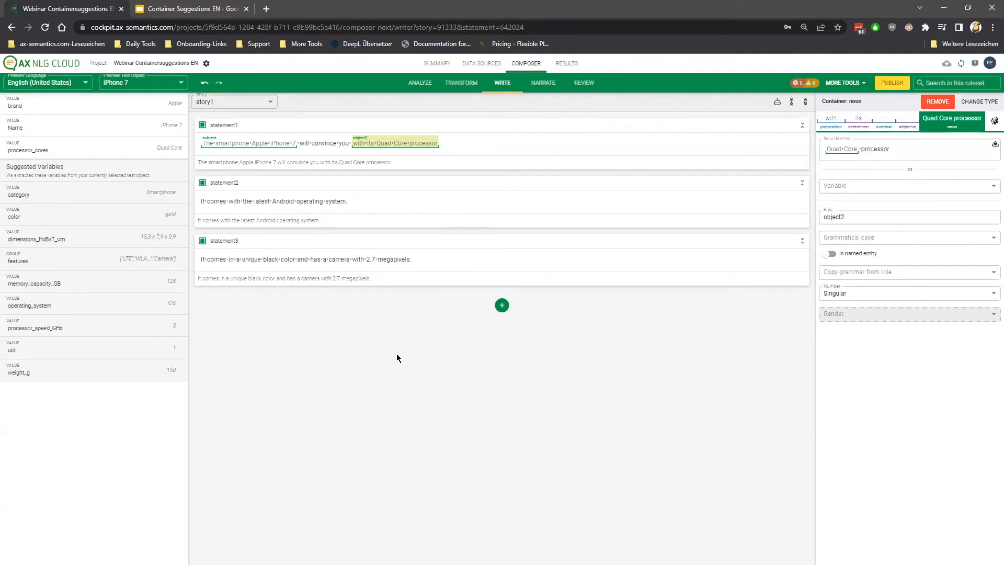
- Preview Galaxy S7 and inspect statement2's suggested container for "with the latest Android operating system", including its feedback form
left_click(357, 203)
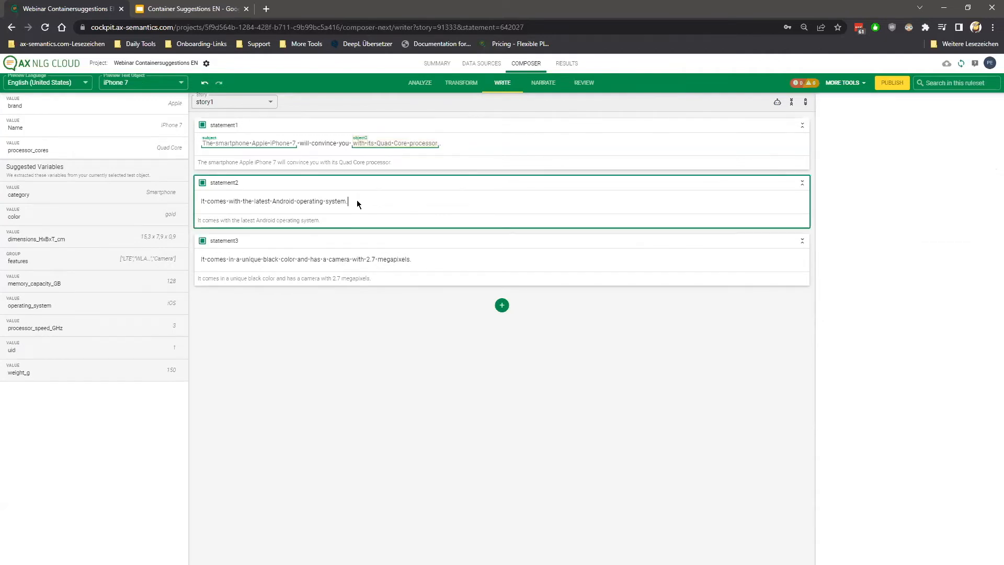
left_click(139, 82)
left_click(131, 121)
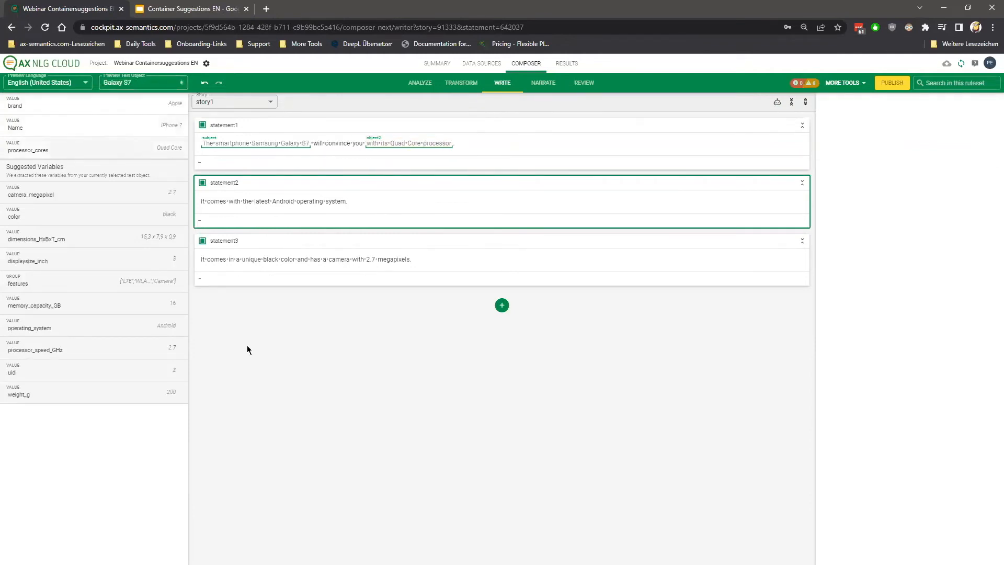
left_click(358, 205)
left_click(244, 202)
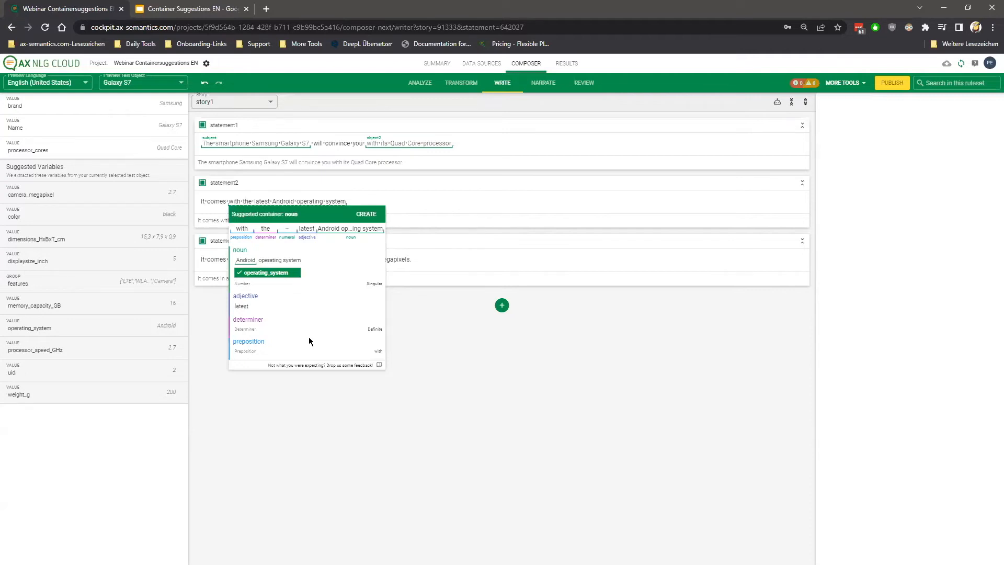
left_click(378, 366)
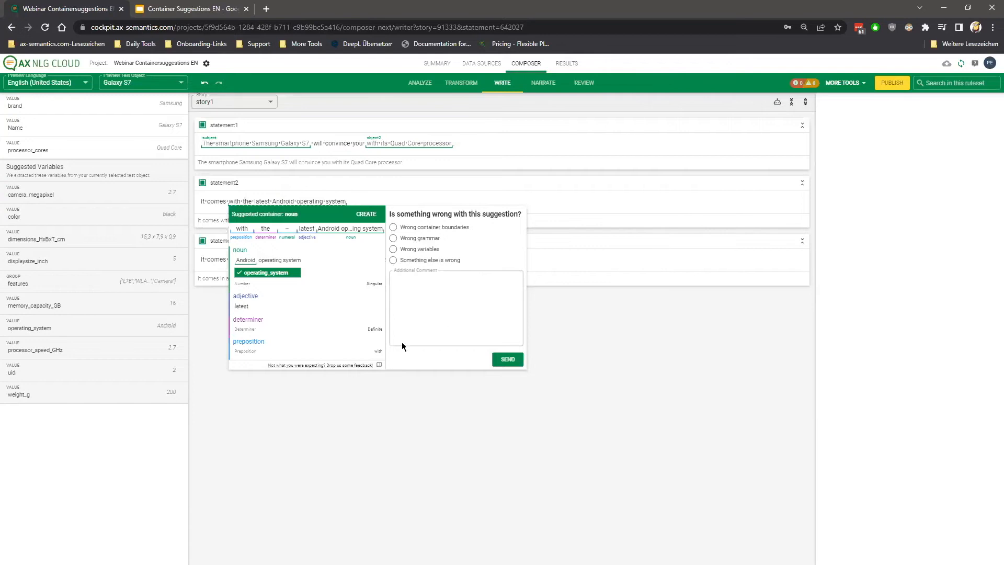
left_click(378, 421)
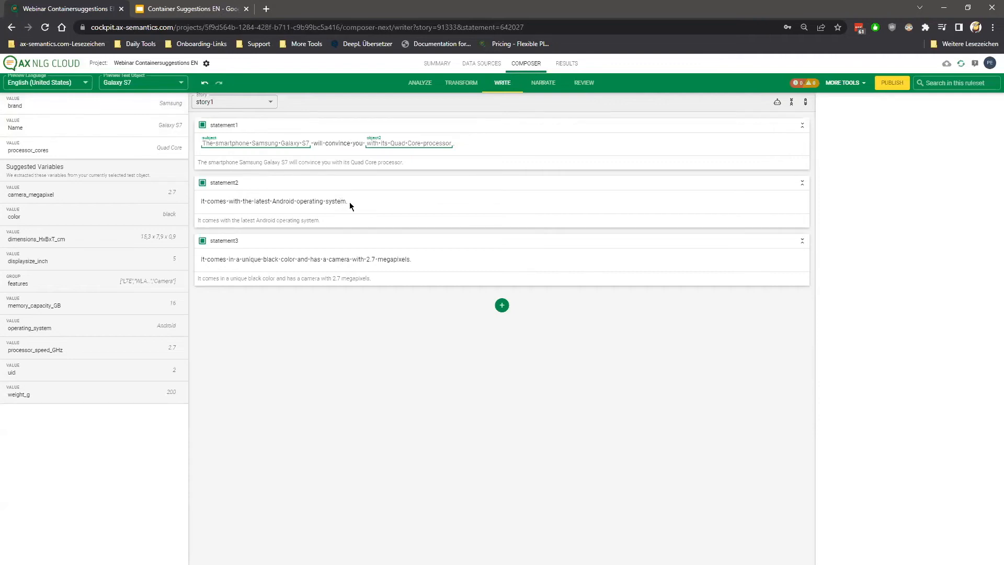
- Preview the iPhone 7 test object and check whether "with the latest Android operating system" in statement2 gets a suggestion
left_click(181, 83)
left_click(149, 132)
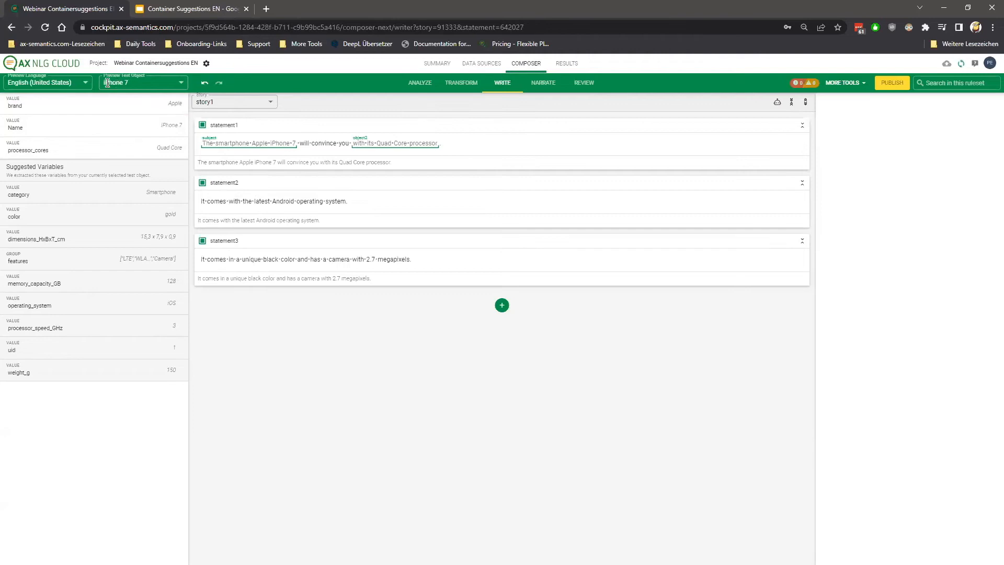
left_click_drag(345, 200, 228, 200)
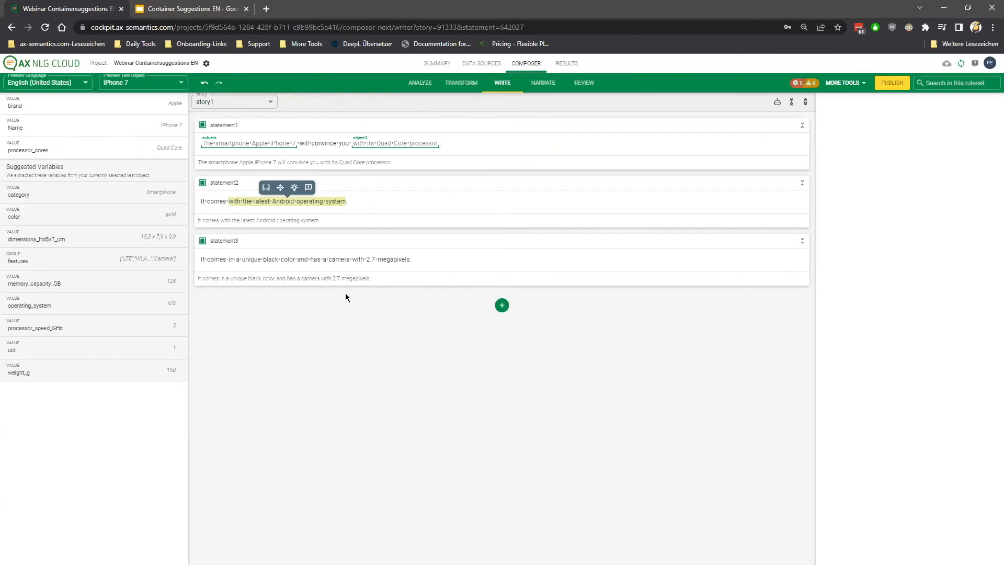
left_click(361, 204)
- Set the preview test object to Galaxy S7 and create the suggested noun container for "with the latest Android operating system" in statement2
left_click(181, 82)
left_click(126, 126)
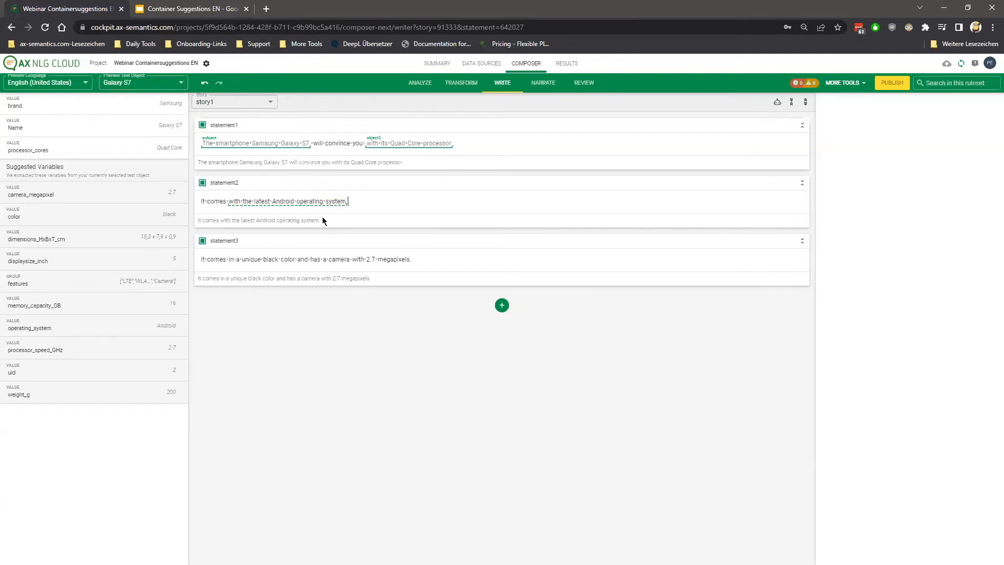
left_click(309, 202)
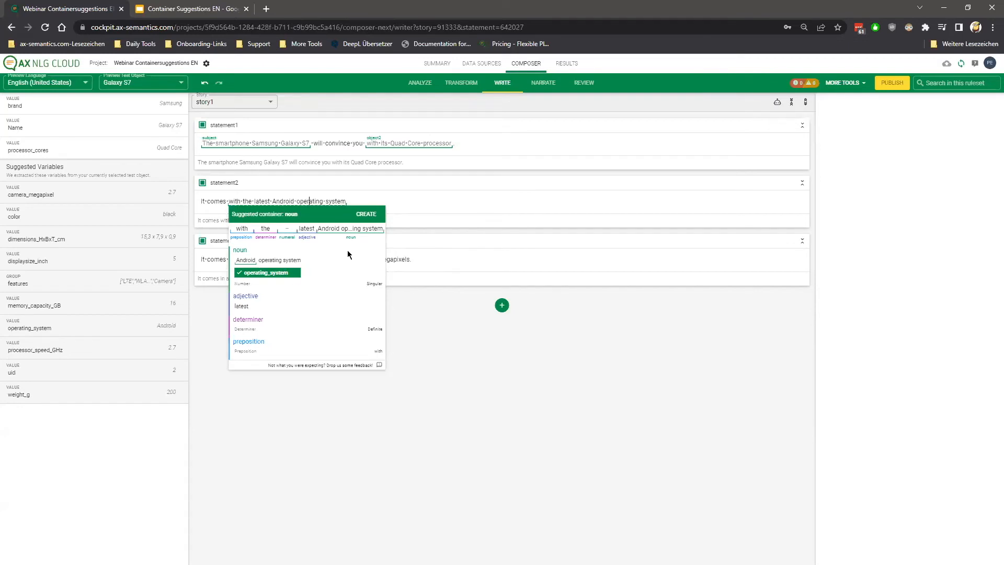
left_click(366, 214)
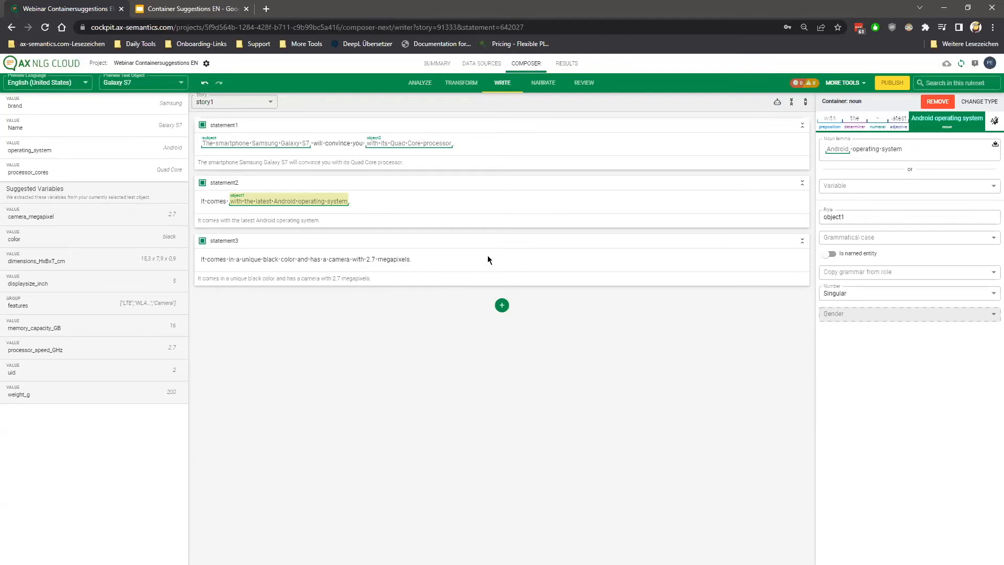
- Create the suggested noun container for "in a unique black color" in statement3
left_click(418, 260)
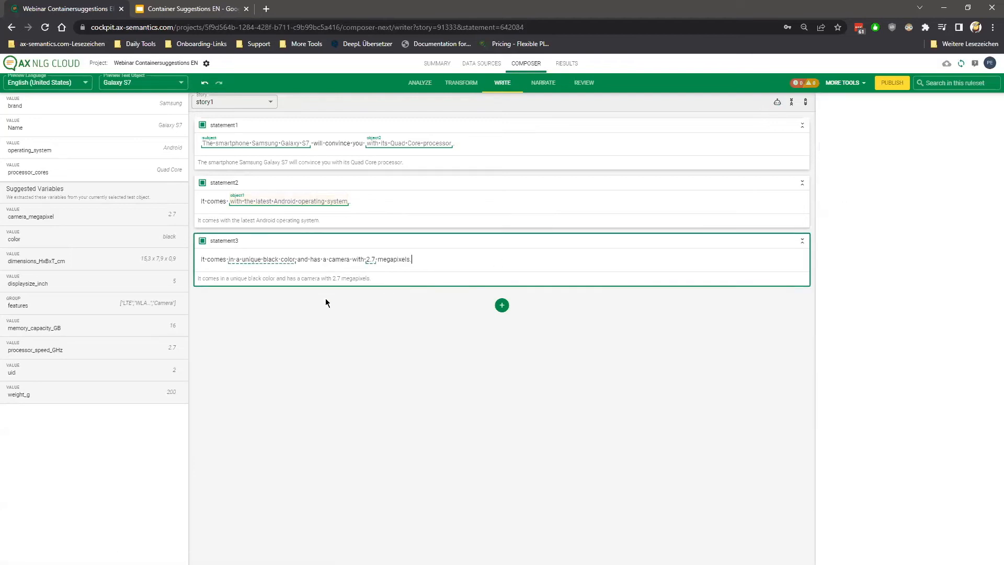
left_click(267, 259)
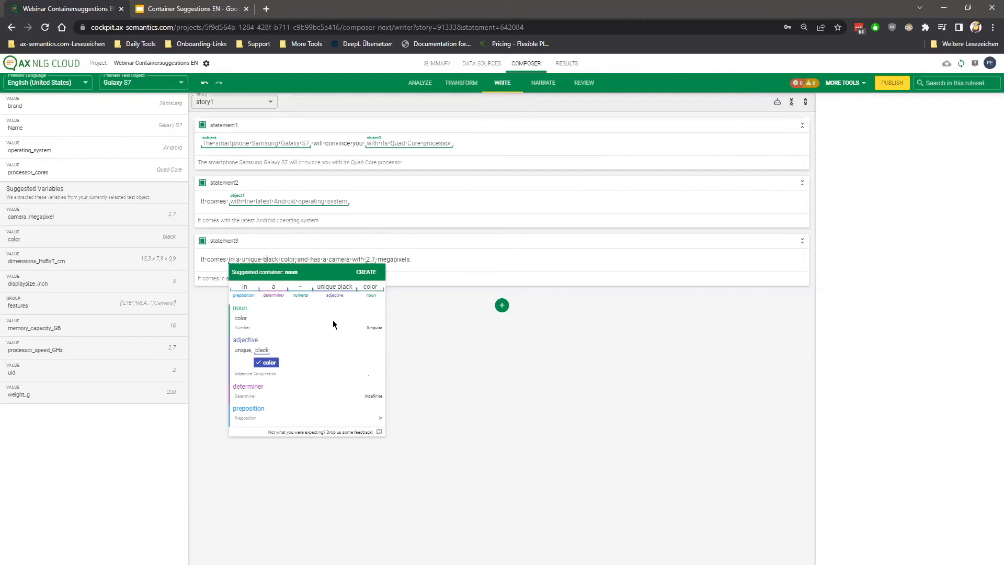
left_click(365, 271)
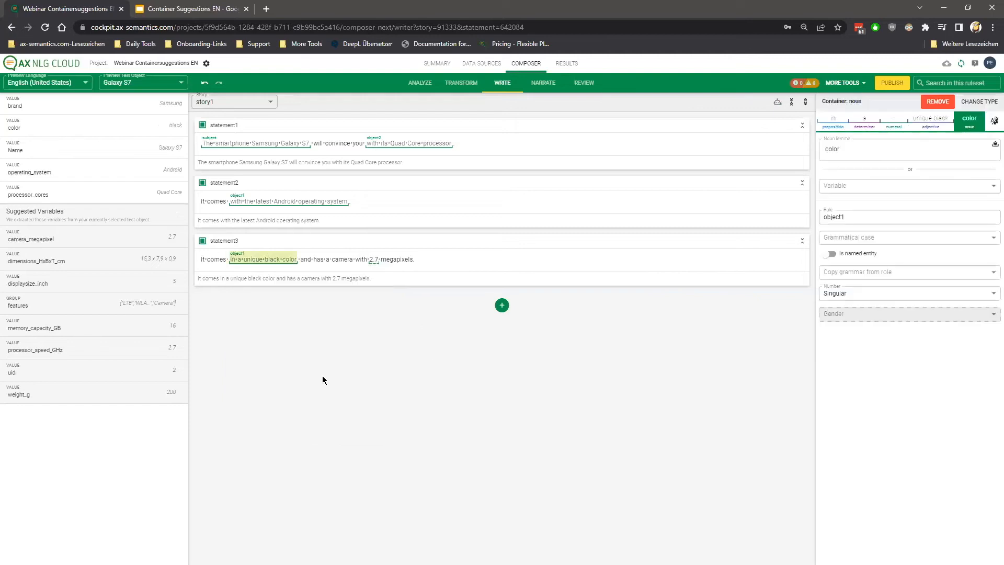
- Create a pronoun container from the word "It" at the start of statement3
left_click(206, 259)
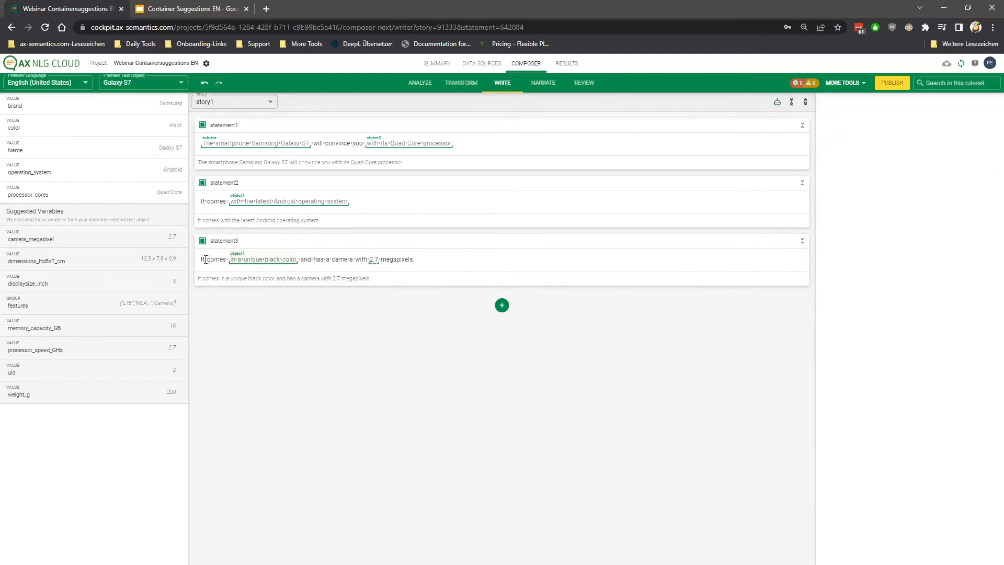
double_click(206, 259)
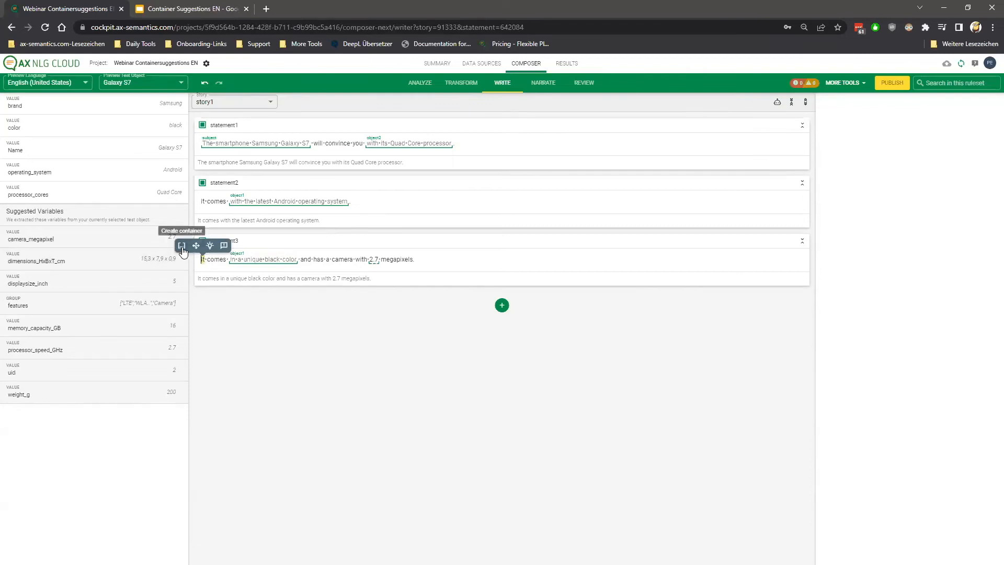
left_click(181, 245)
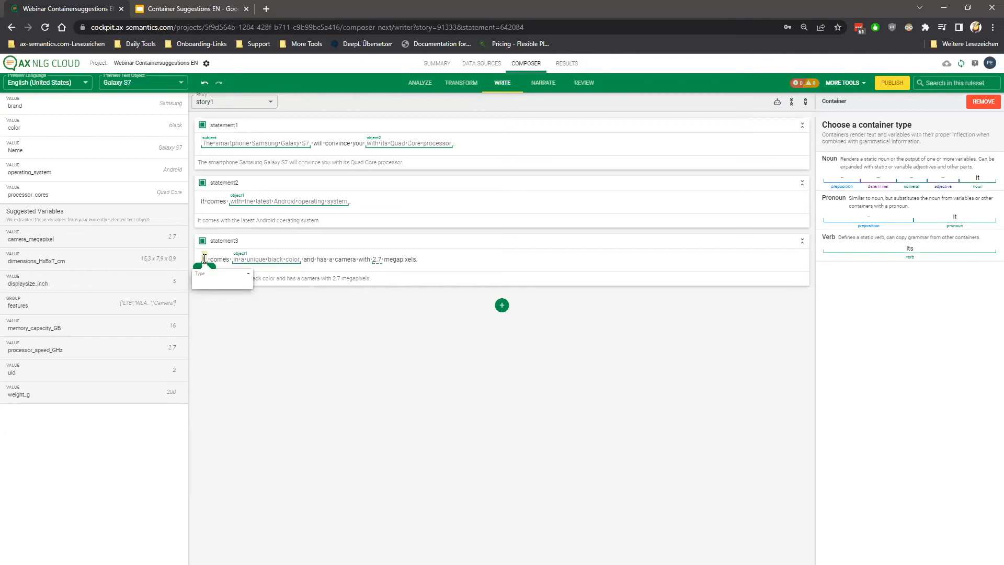
left_click(876, 214)
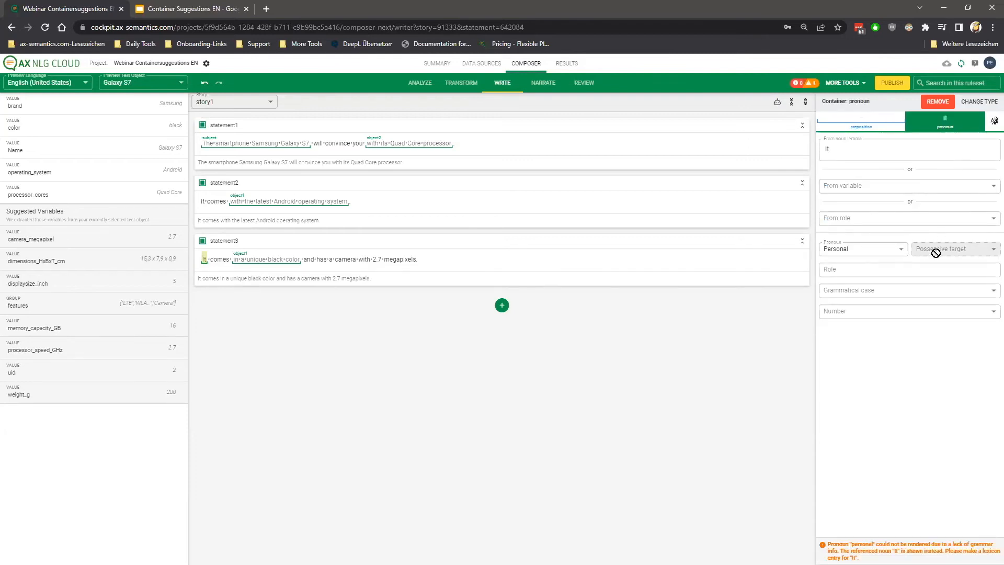
- Switch the preview test object to Galaxy Note 4 and assign the suggested variable category to statement3's pronoun container
left_click(899, 186)
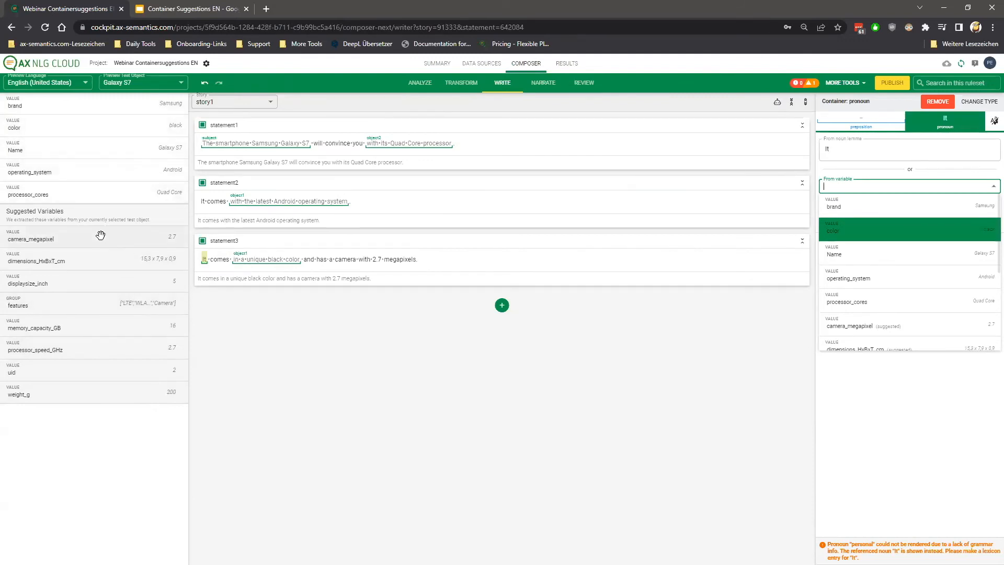
left_click(142, 82)
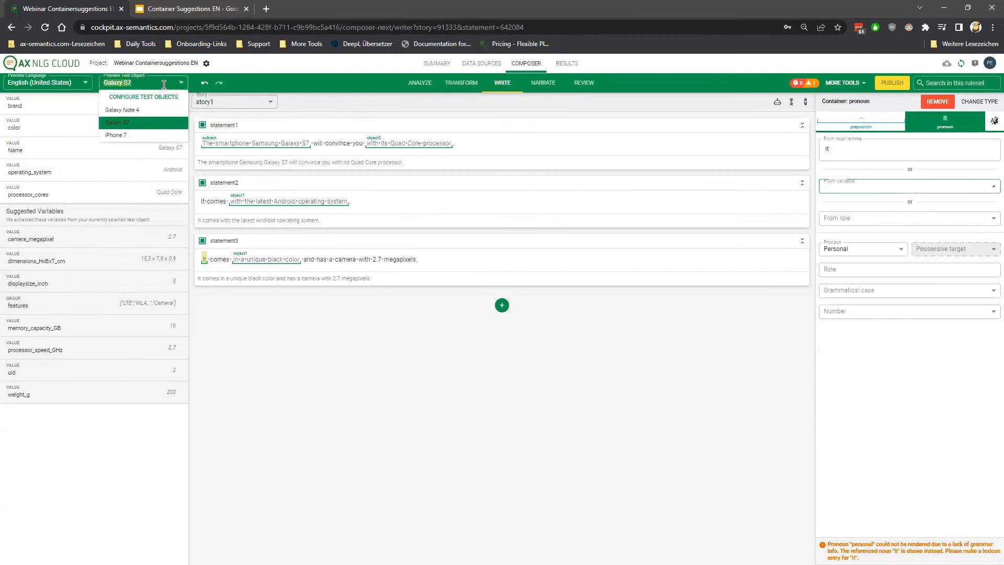
left_click(136, 121)
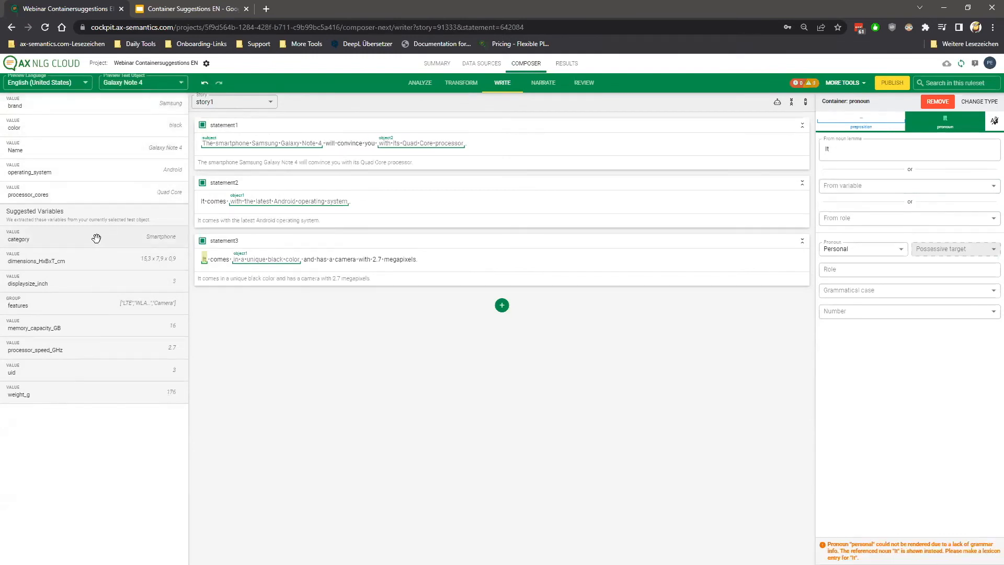
left_click_drag(141, 244, 204, 264)
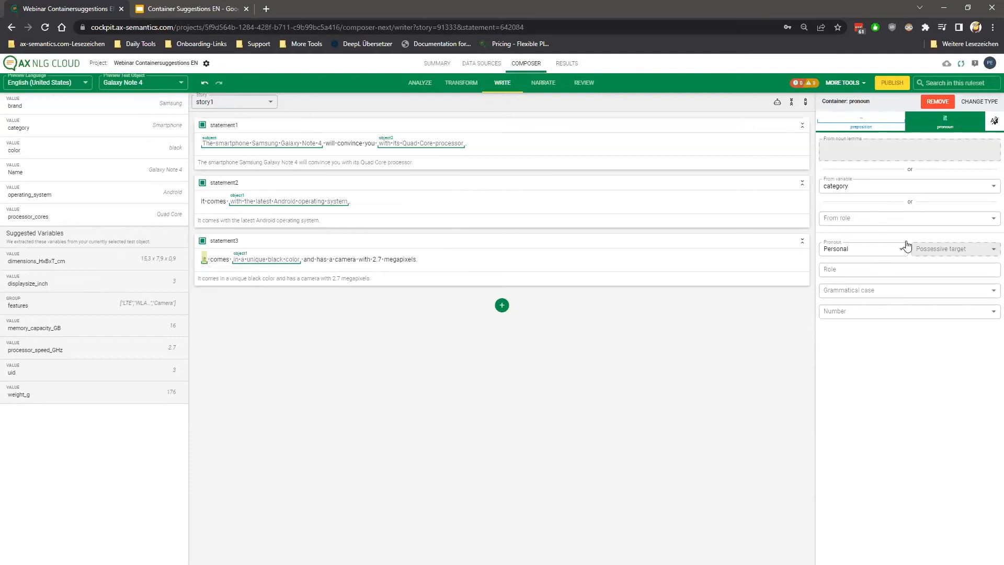
- Give statement3's pronoun container the role subj
left_click(852, 220)
left_click(862, 382)
left_click(860, 269)
type("subj")
left_click(879, 348)
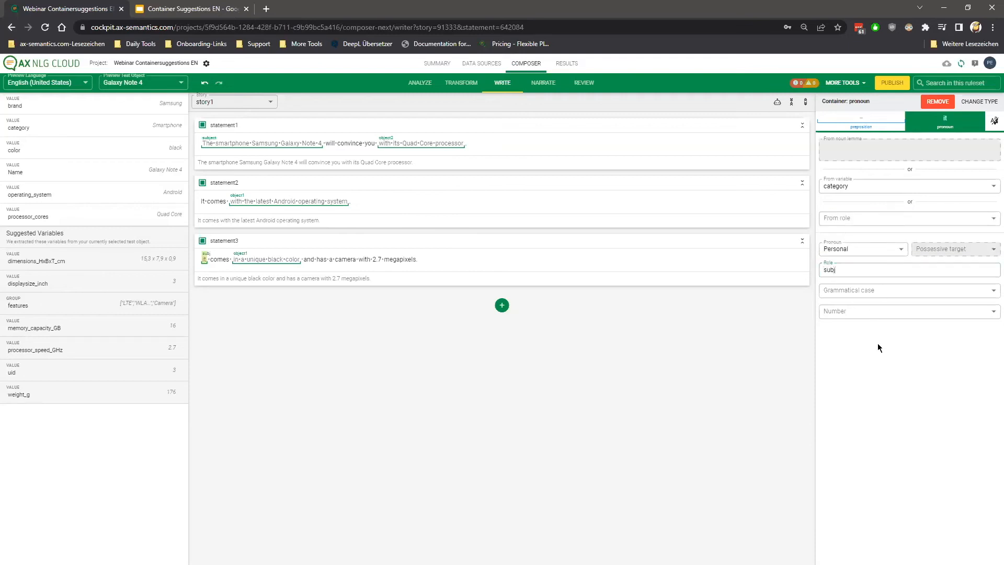
- Set the output text formatting of statement3's pronoun container to Capitalize
left_click(993, 121)
left_click(848, 182)
left_click(855, 207)
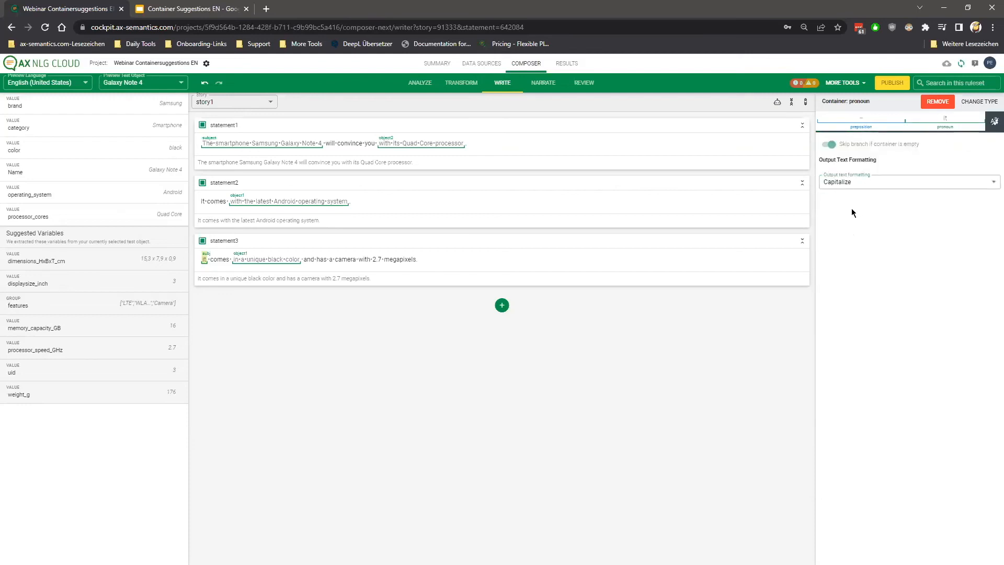
left_click(424, 264)
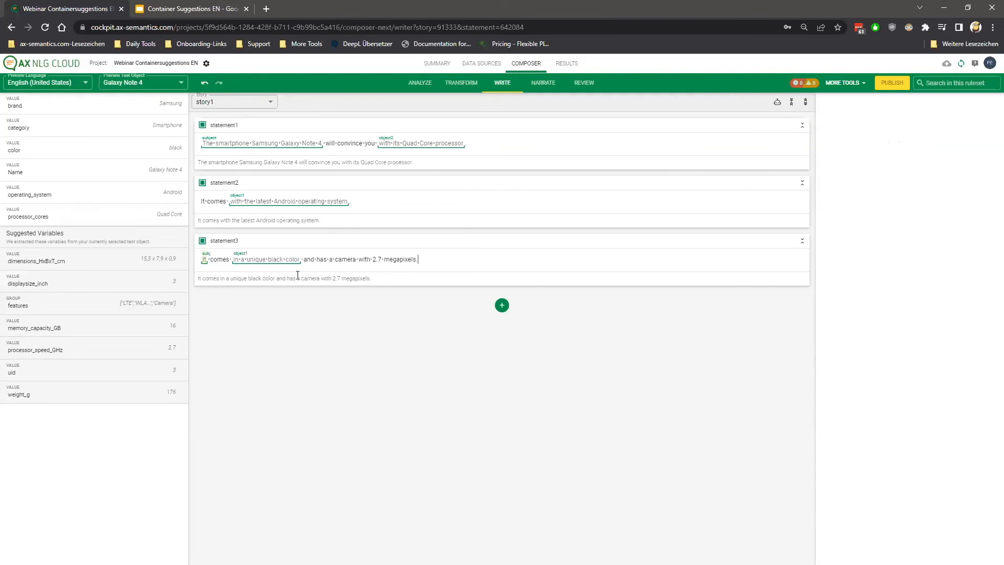
- Preview the Galaxy S7 and iPhone 7 test objects to check how statement3 renders with its pronoun container
double_click(220, 259)
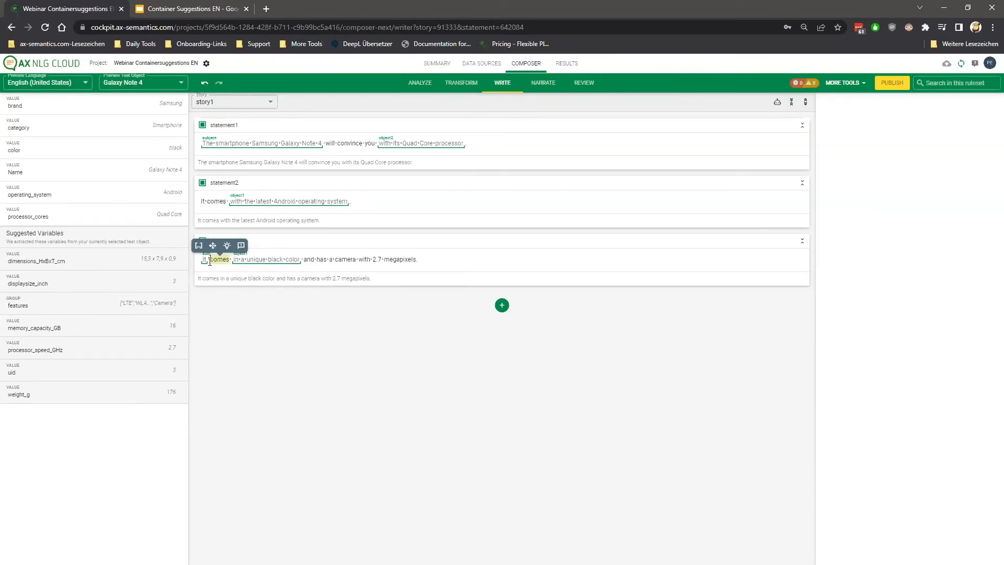
left_click(442, 257)
left_click(160, 84)
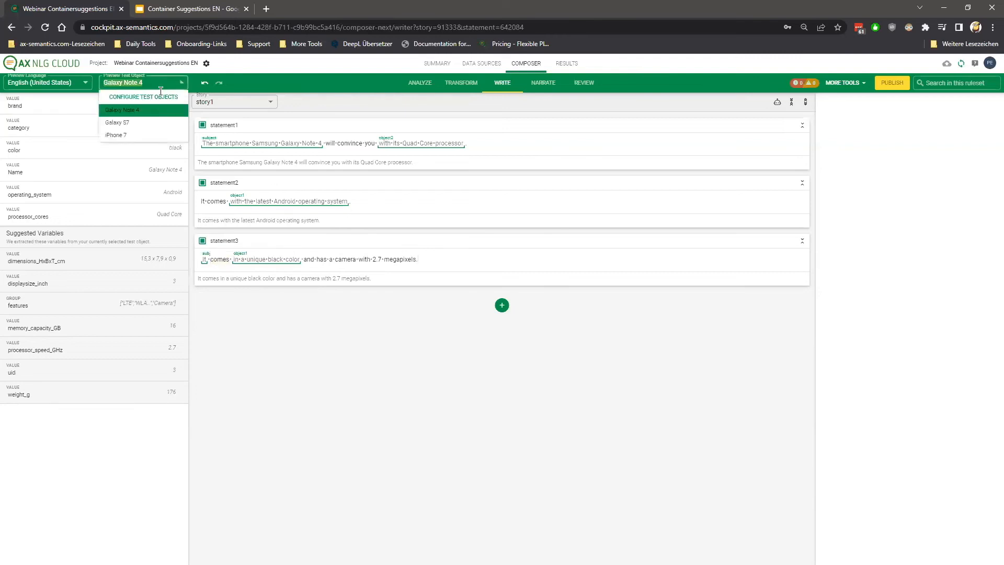
left_click(147, 123)
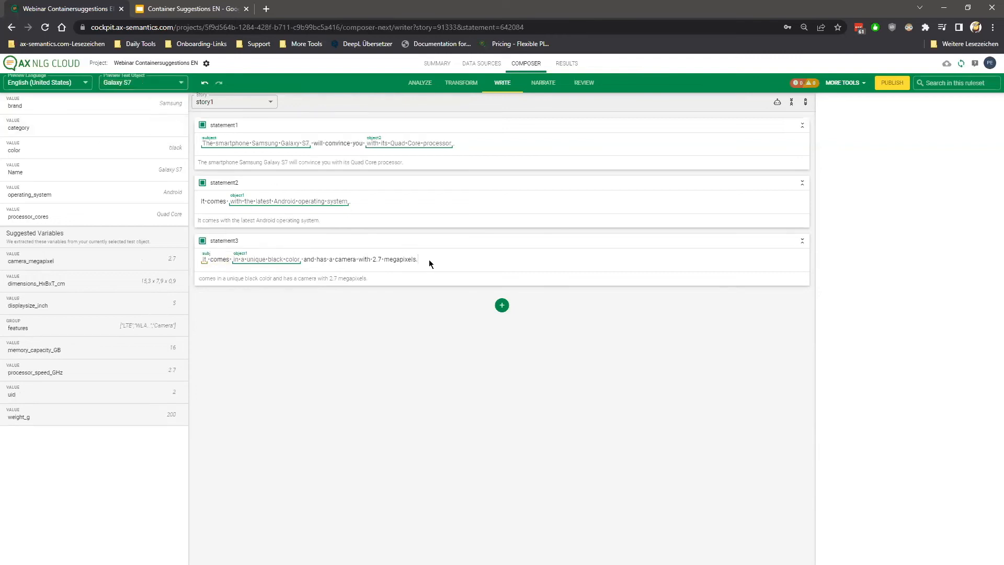
left_click(160, 83)
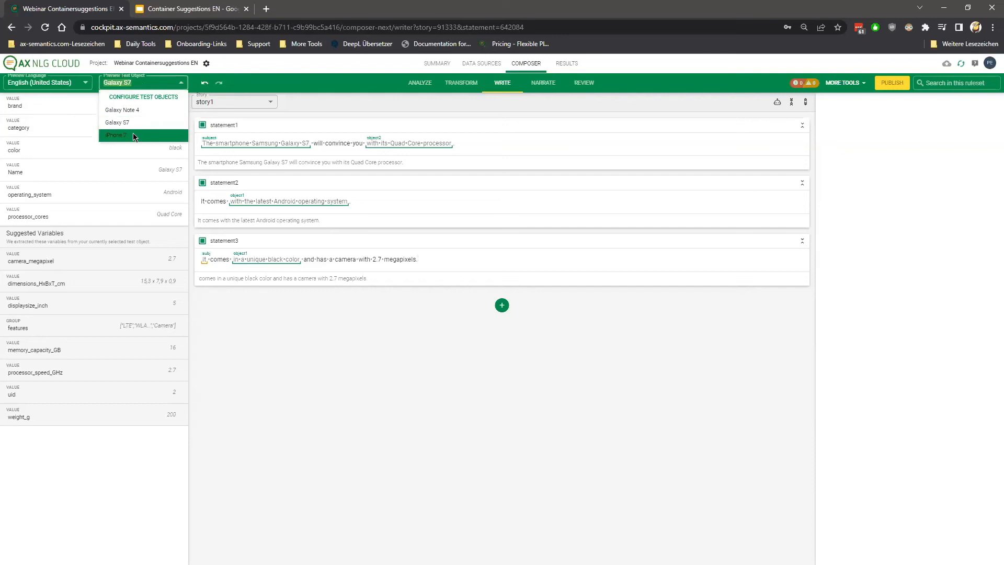
left_click(133, 133)
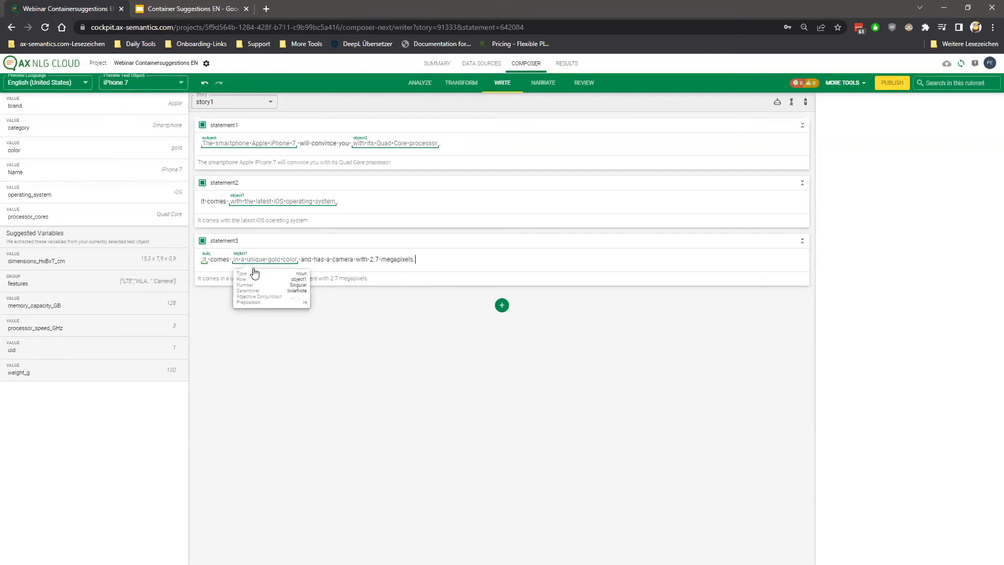
- Inspect statement3's color container and check the options offered for the word "comes"
left_click(269, 259)
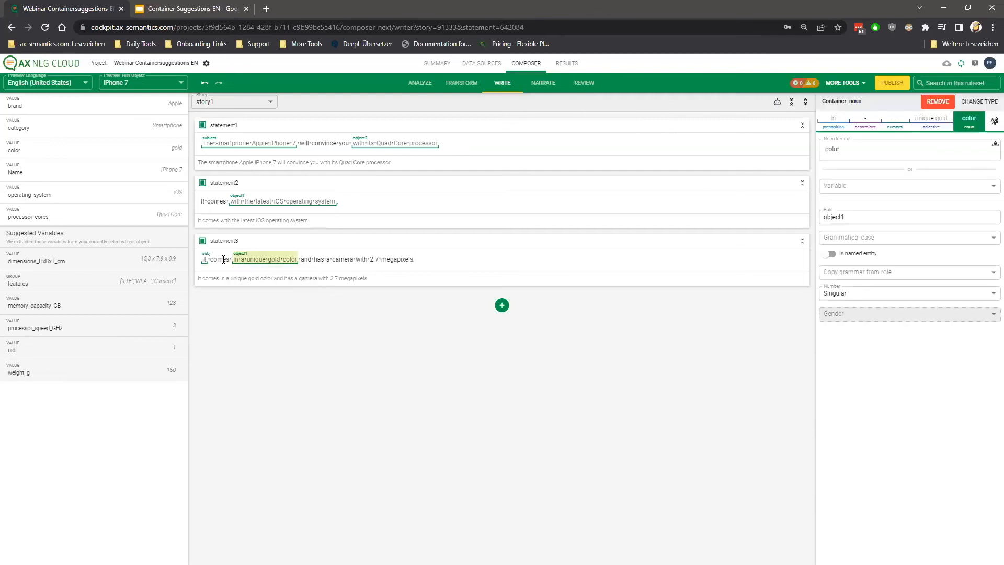
left_click(216, 260)
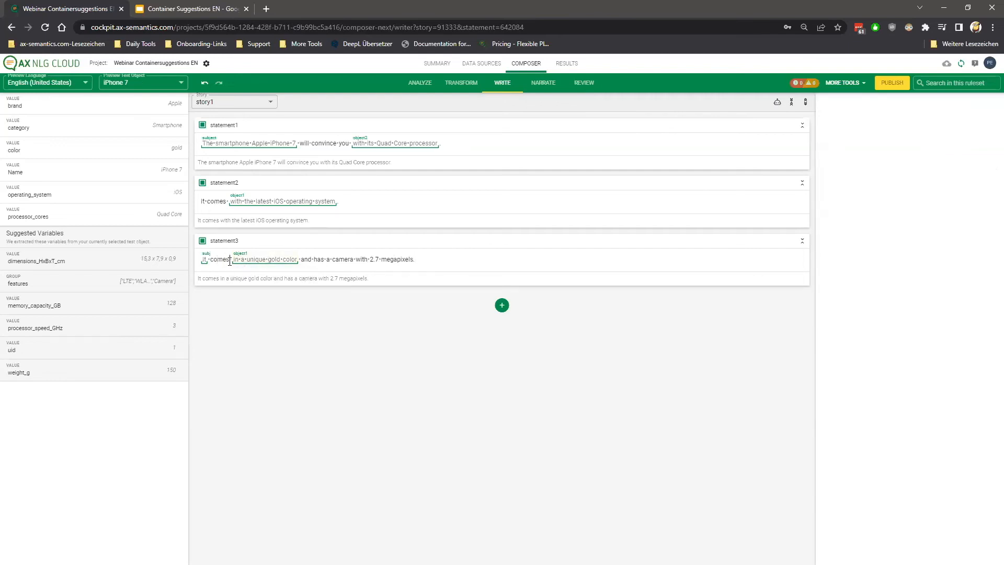
left_click_drag(222, 261, 212, 262)
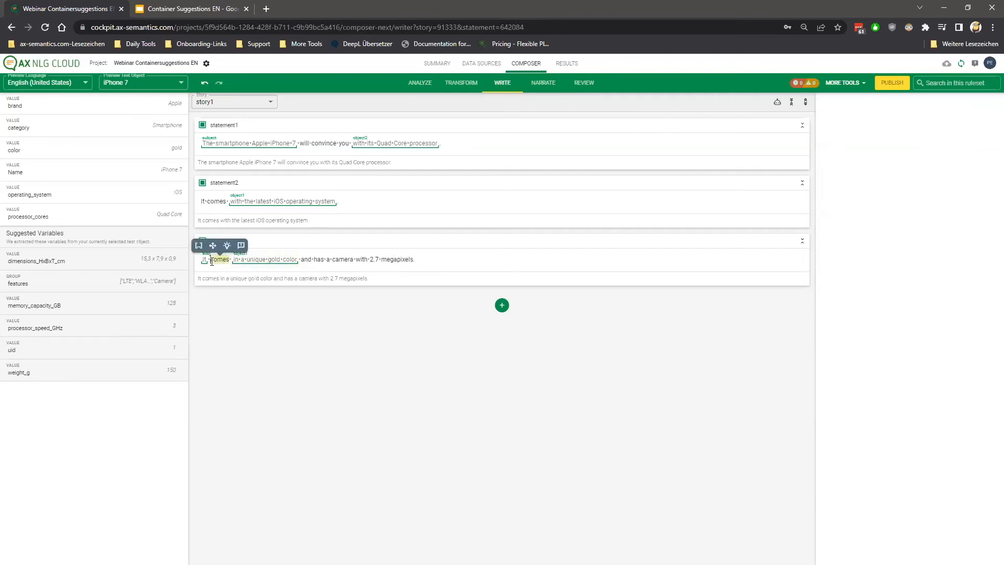
left_click(241, 248)
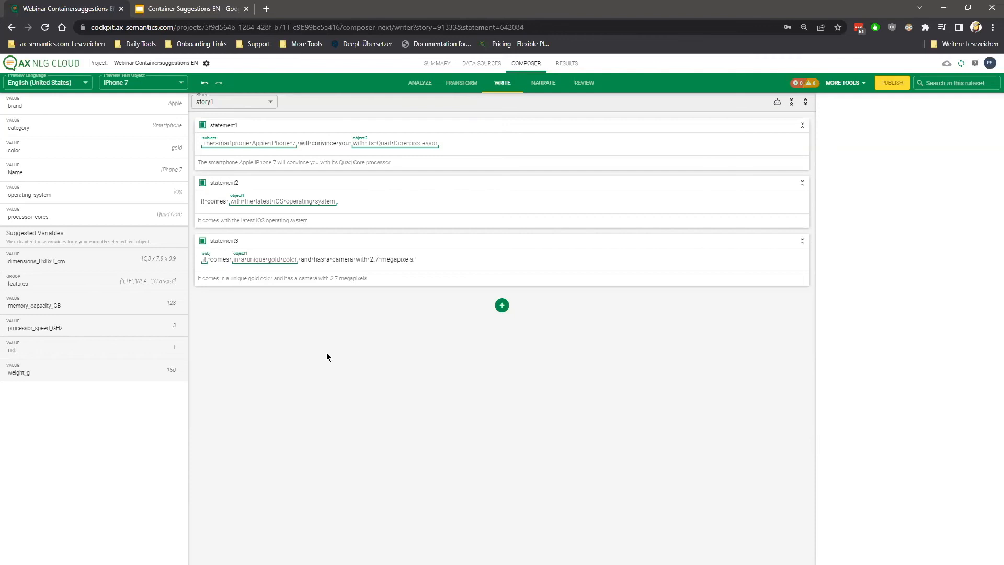
- Preview Galaxy Note 4 and Galaxy S7 and check whether "2.7" in statement3 gets a container suggestion
mouse_move(371, 258)
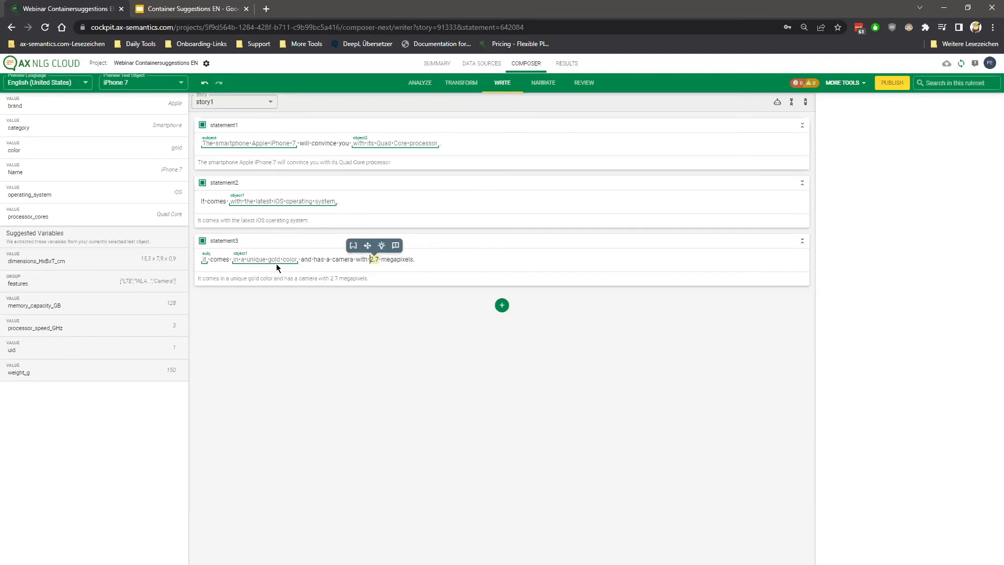
left_click(157, 82)
left_click(146, 109)
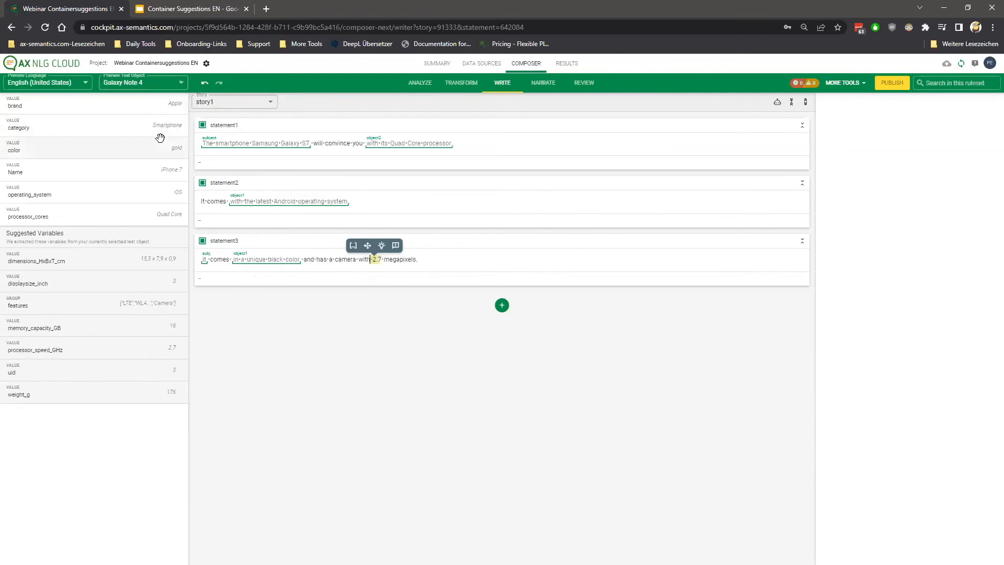
left_click(134, 84)
left_click(141, 124)
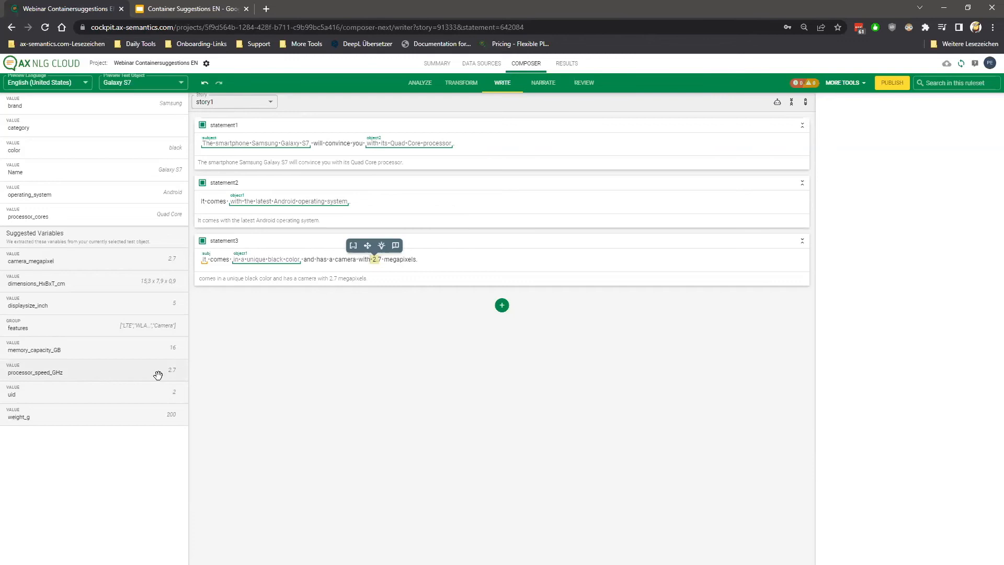
left_click(427, 263)
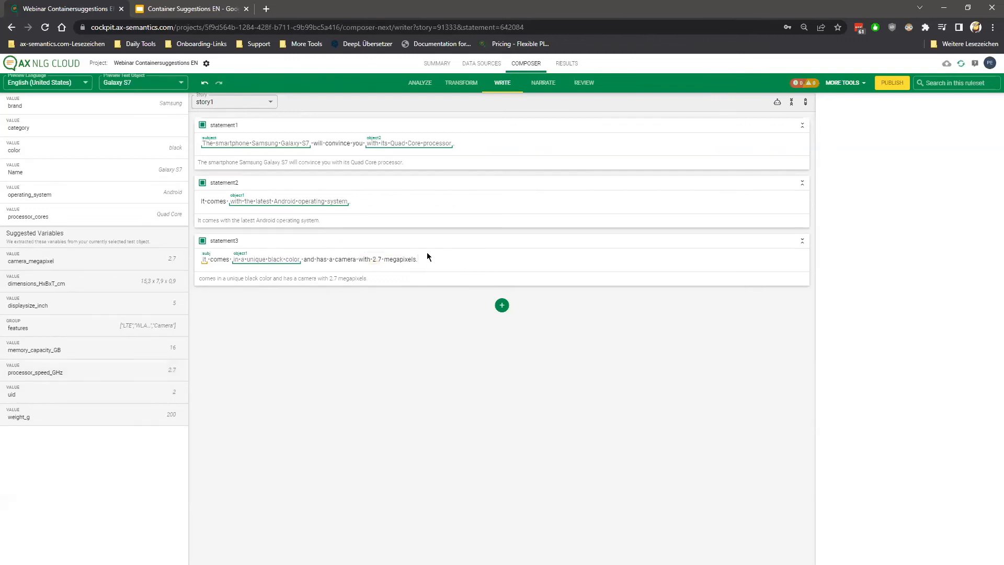
left_click(379, 259)
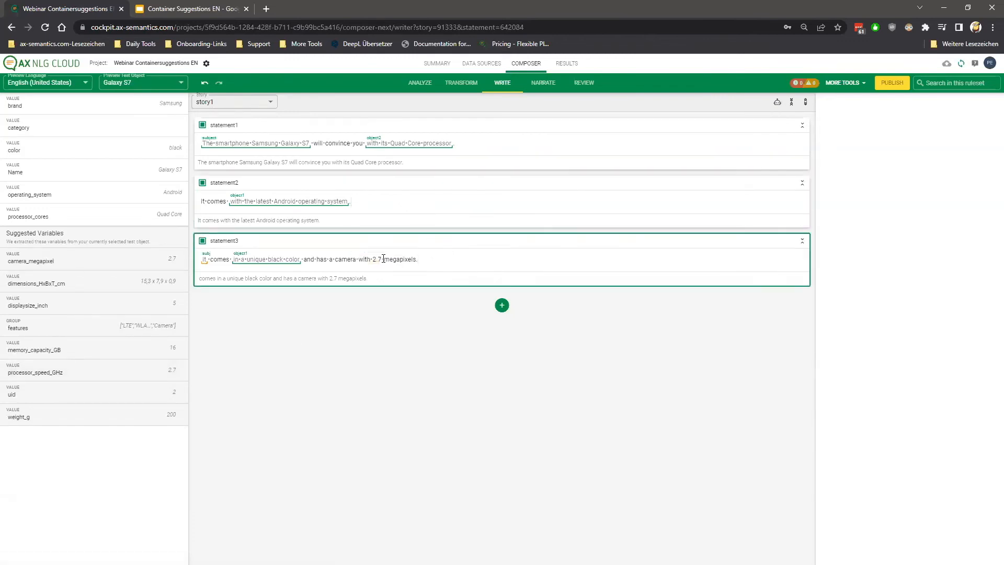
left_click(376, 260)
left_click(428, 259)
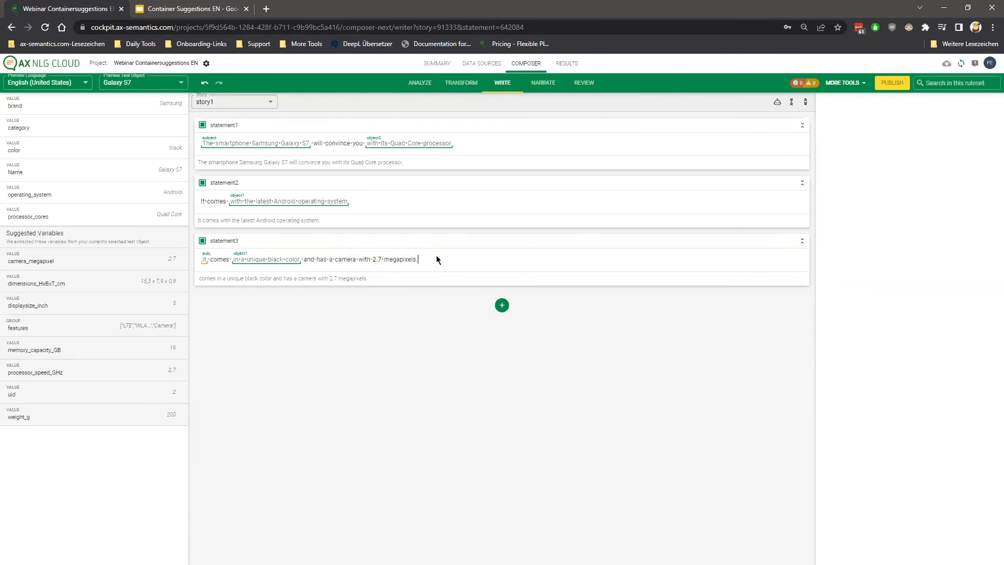
- Preview Galaxy Note 4, return the test object to Galaxy S7 and reload the page to refresh the suggestions
left_click(156, 84)
left_click(157, 133)
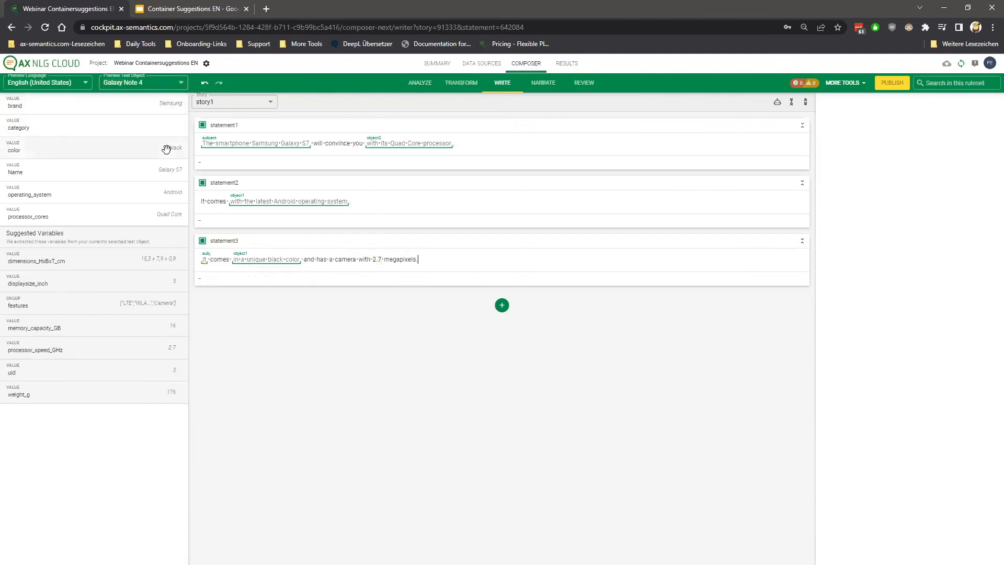
left_click(162, 84)
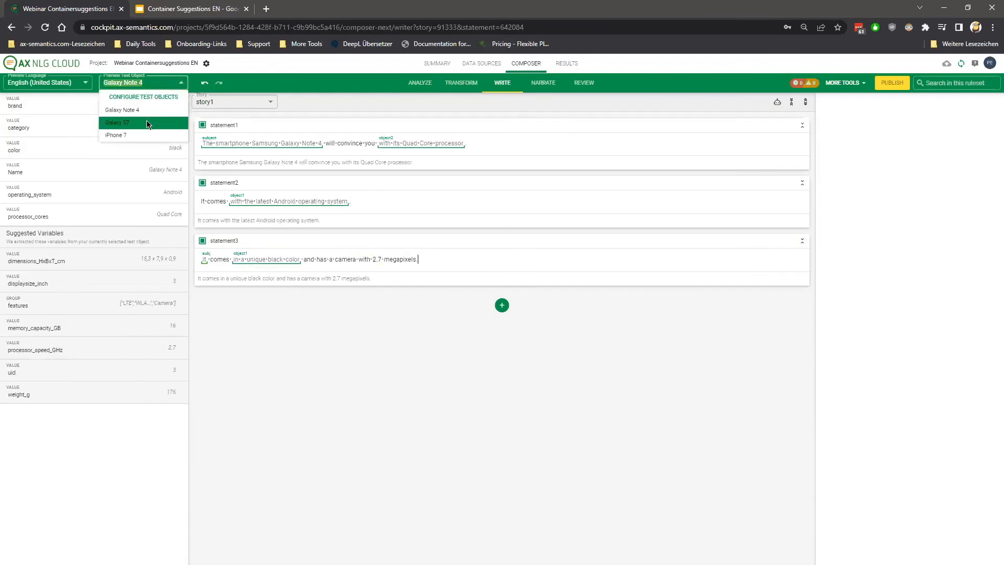
left_click(146, 121)
left_click(370, 260)
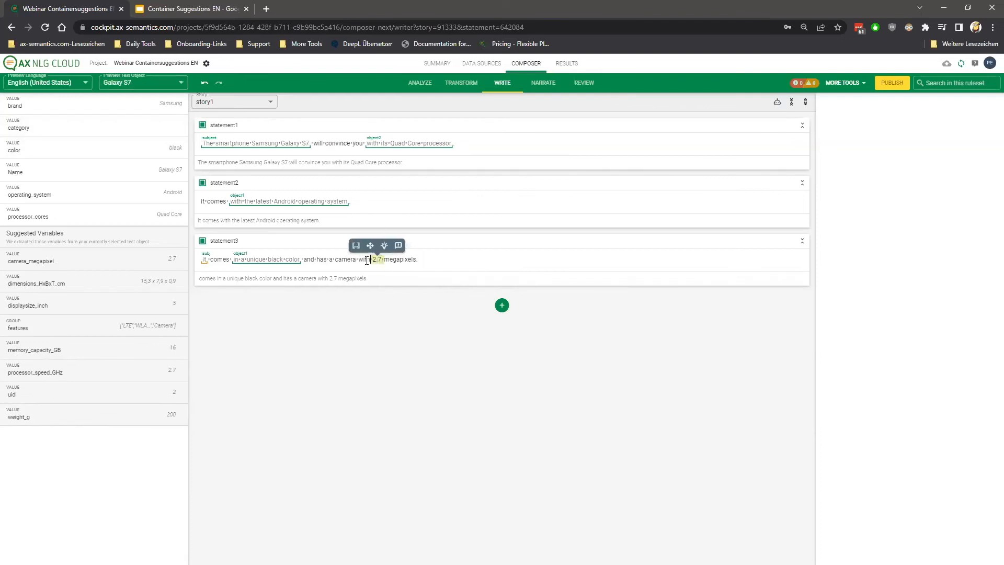
left_click(45, 27)
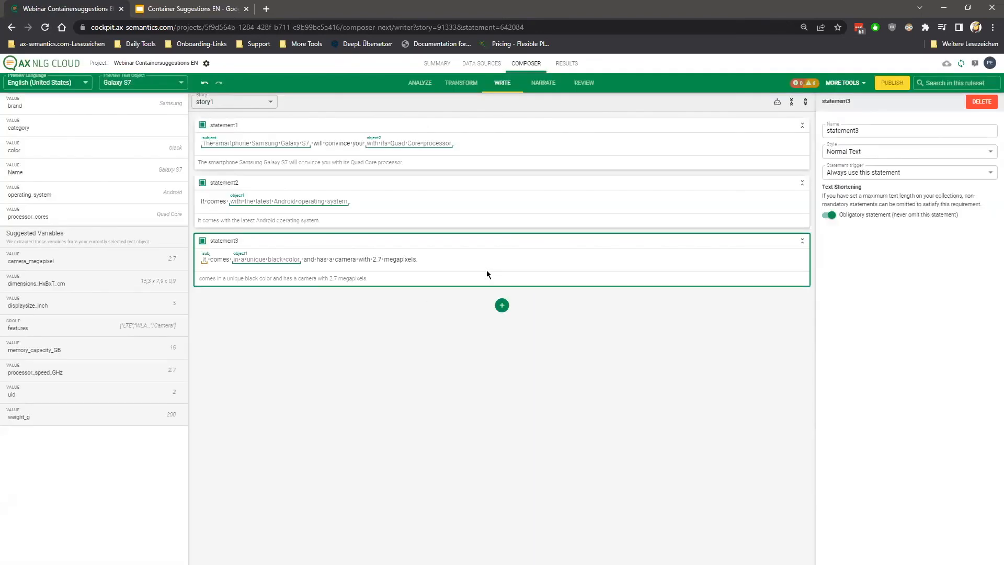
- Create the suggested noun container for "2.7" in statement3 with the camera_megapixel variable, after comparing the processor_speed_GHz alternative
left_click(375, 262)
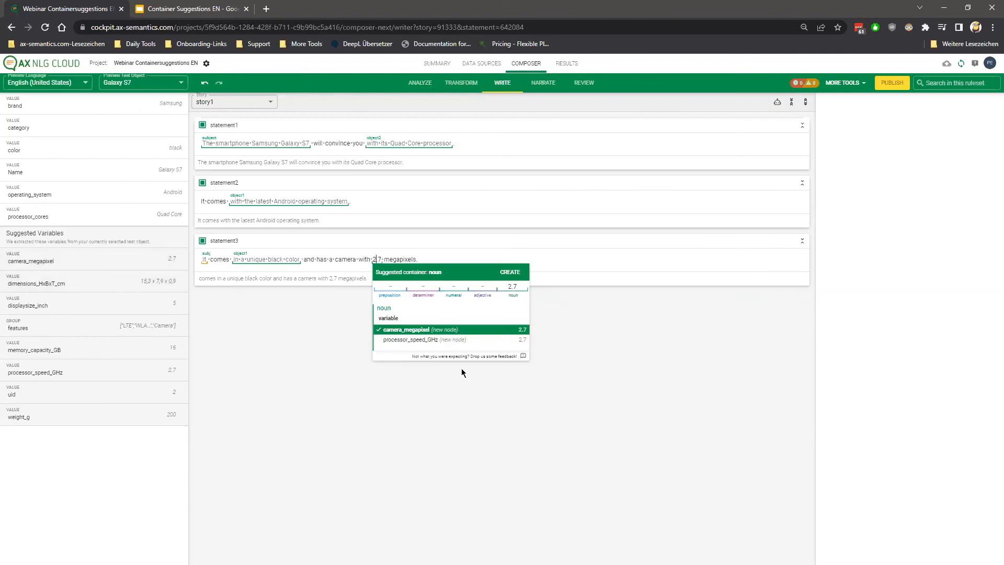
key("Down")
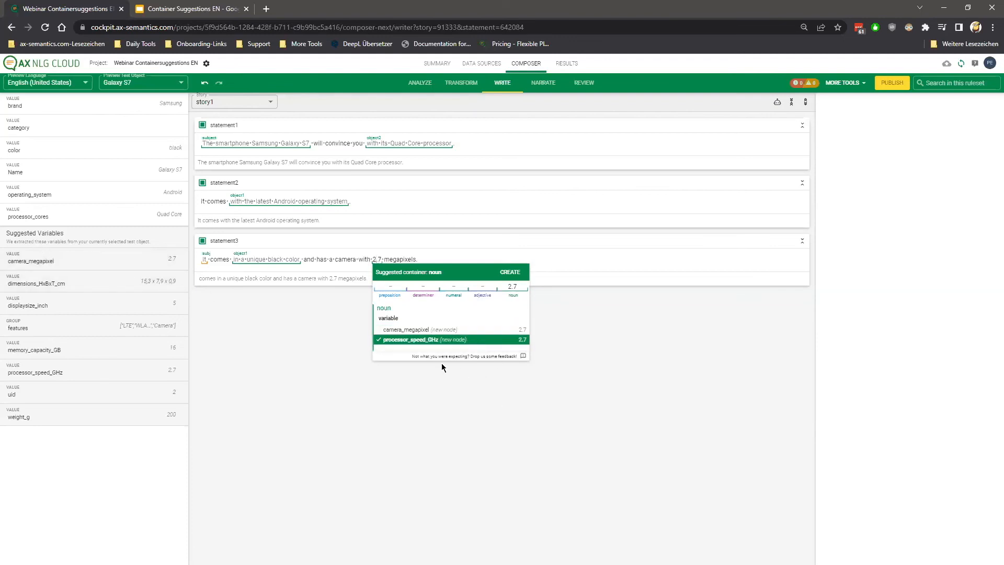
left_click(416, 330)
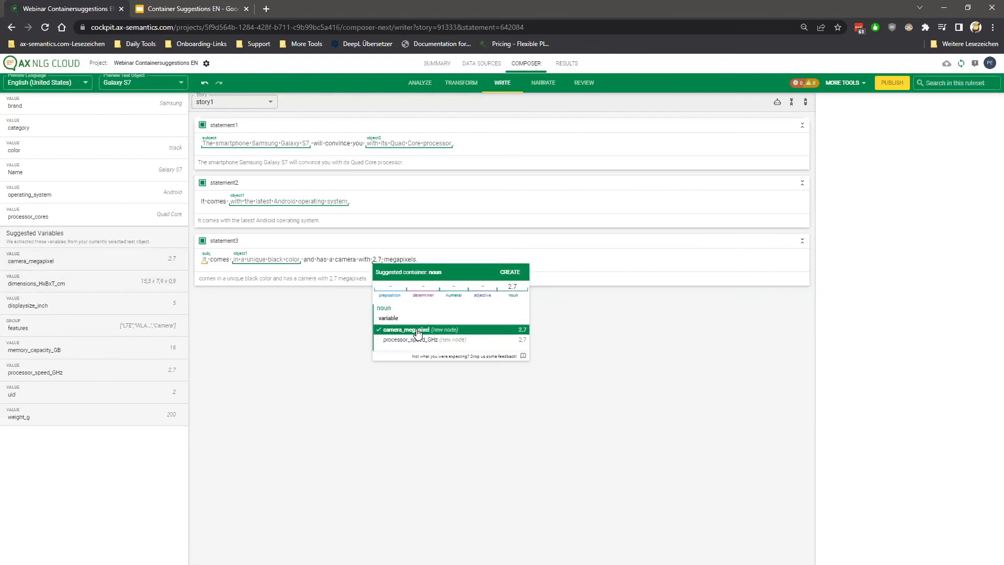
left_click(512, 274)
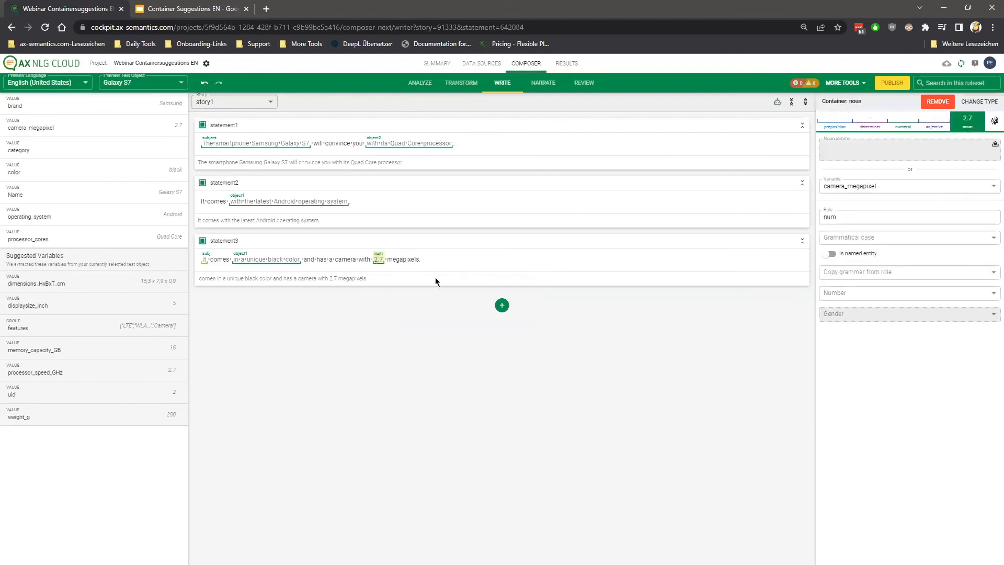
mouse_move(379, 260)
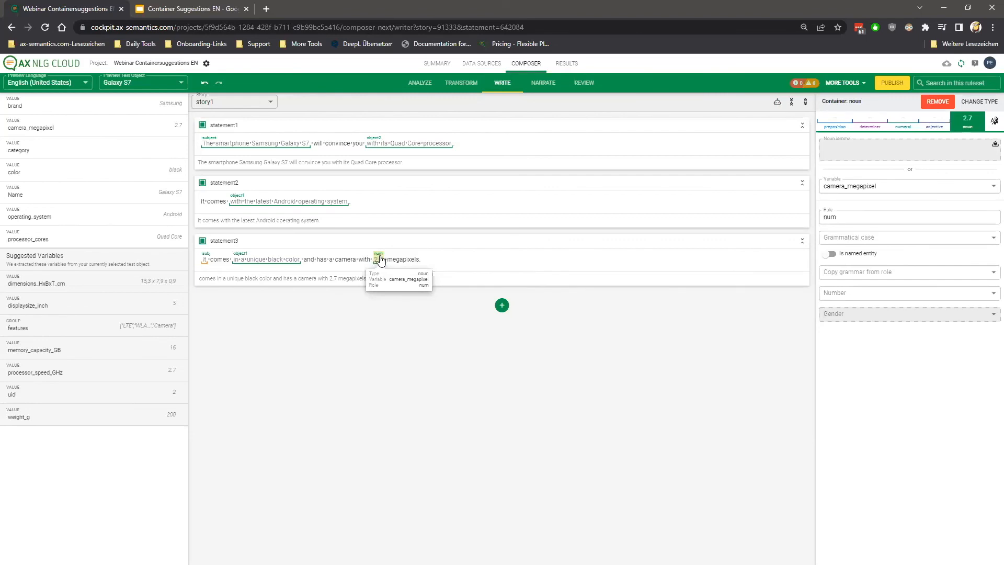
- Switch the preview test object to Galaxy Note 4 and check the statement texts, including statement1's subject container
left_click(180, 83)
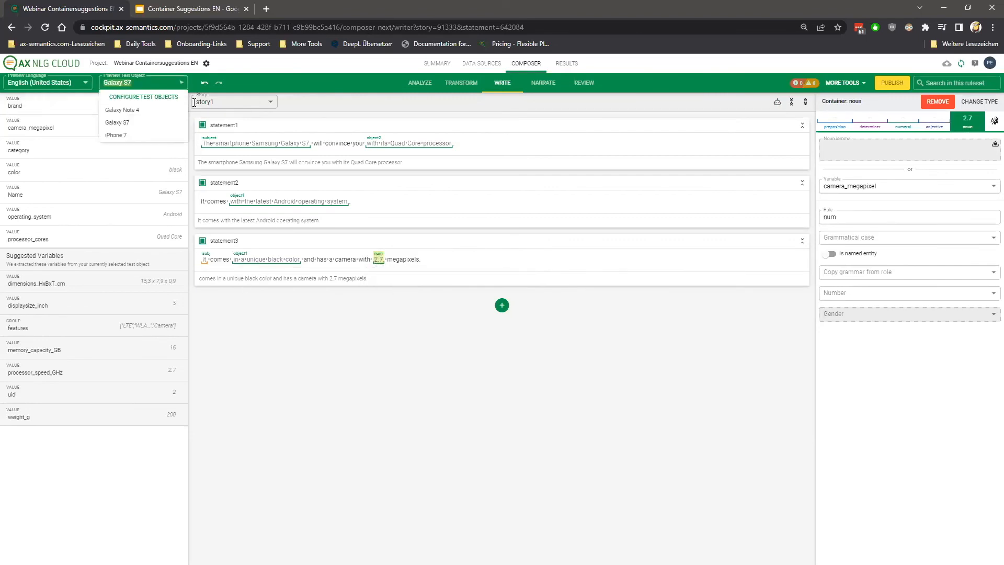
left_click(156, 118)
left_click(137, 82)
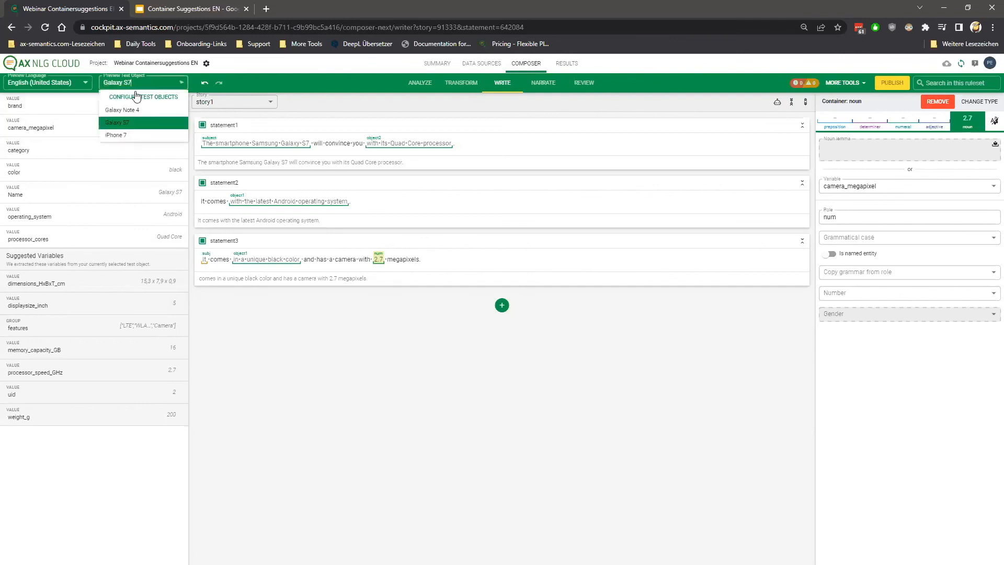
left_click(132, 110)
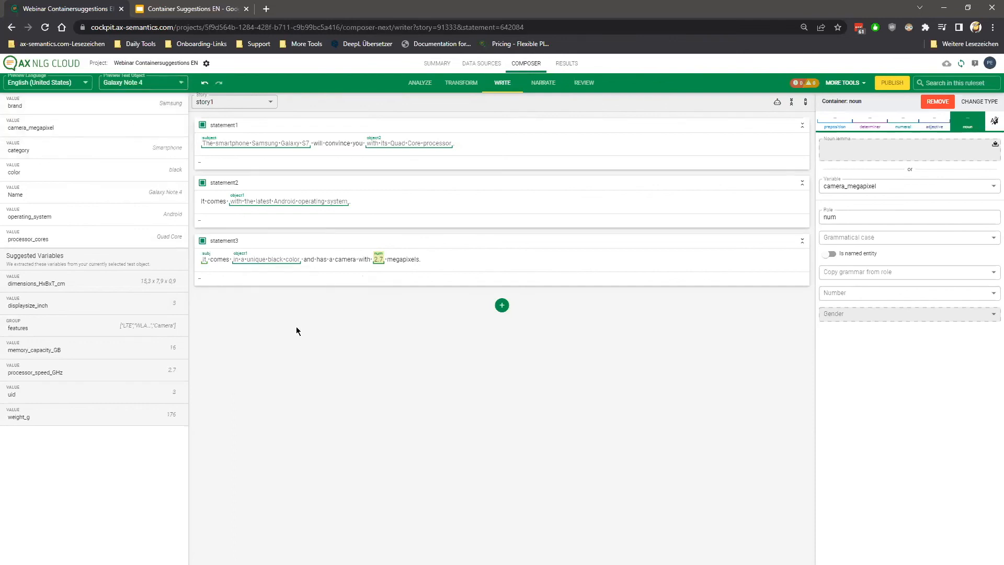
left_click(436, 260)
left_click(217, 259)
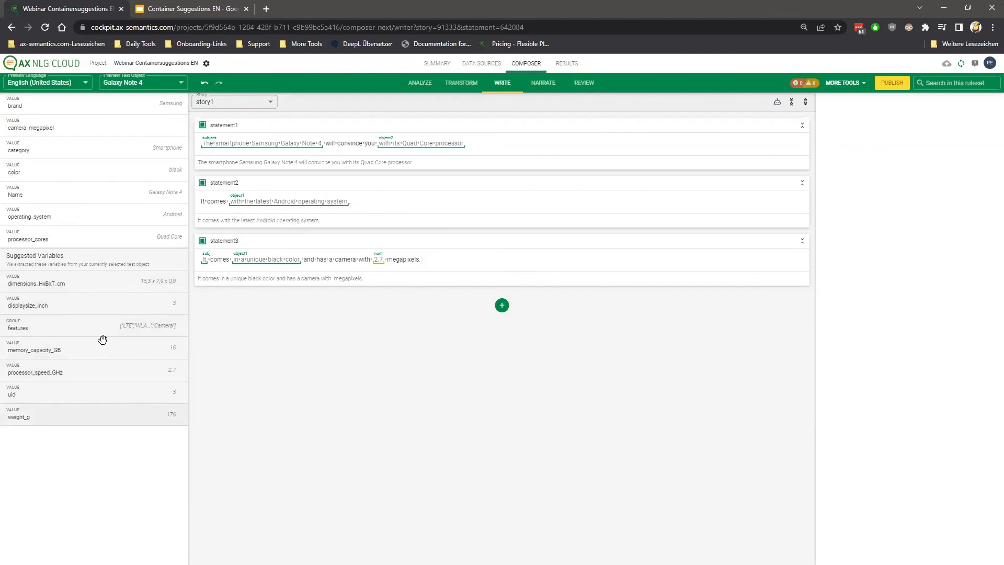
mouse_move(231, 145)
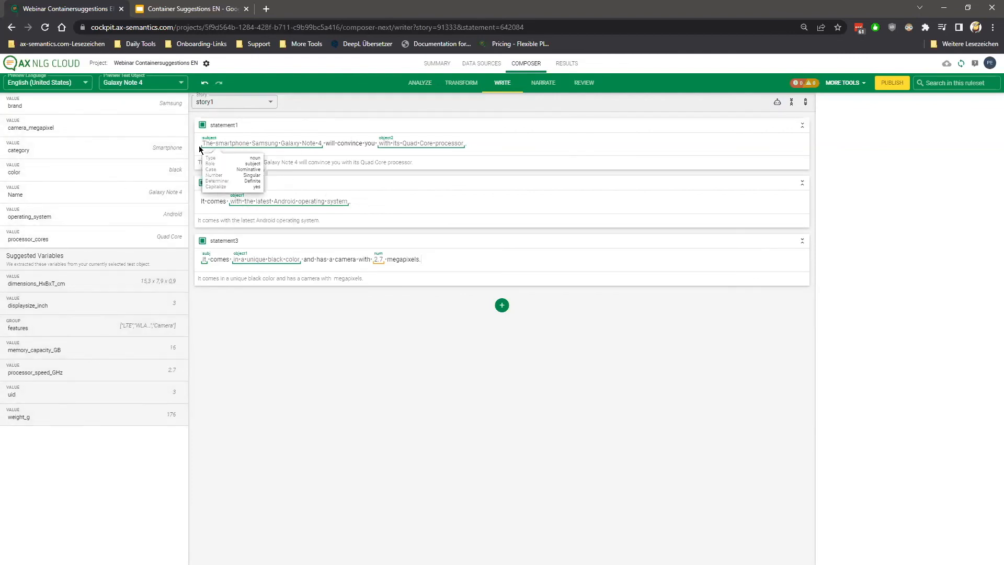
mouse_move(273, 144)
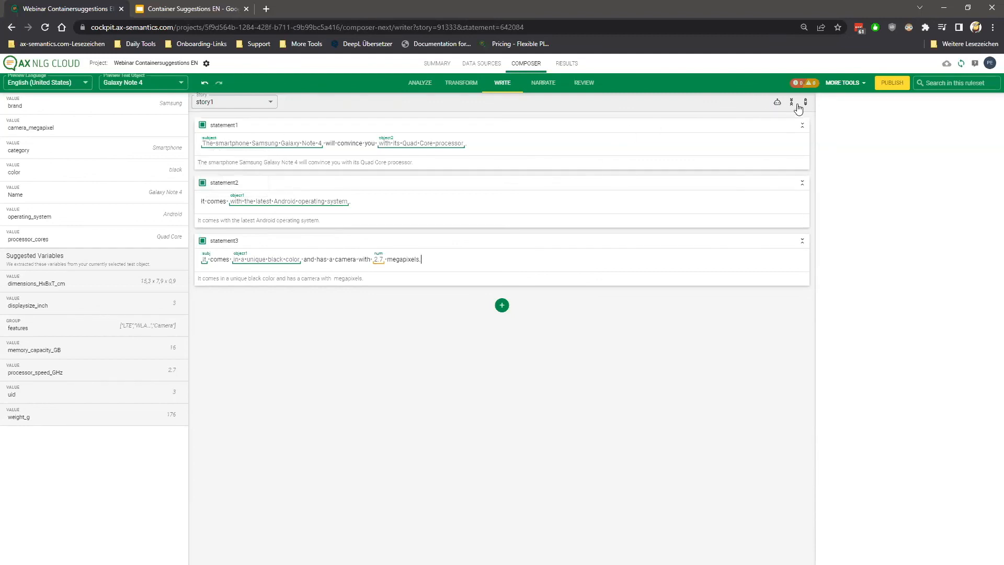
- Disable the container suggestions for the story's statements and enable them again
left_click(990, 63)
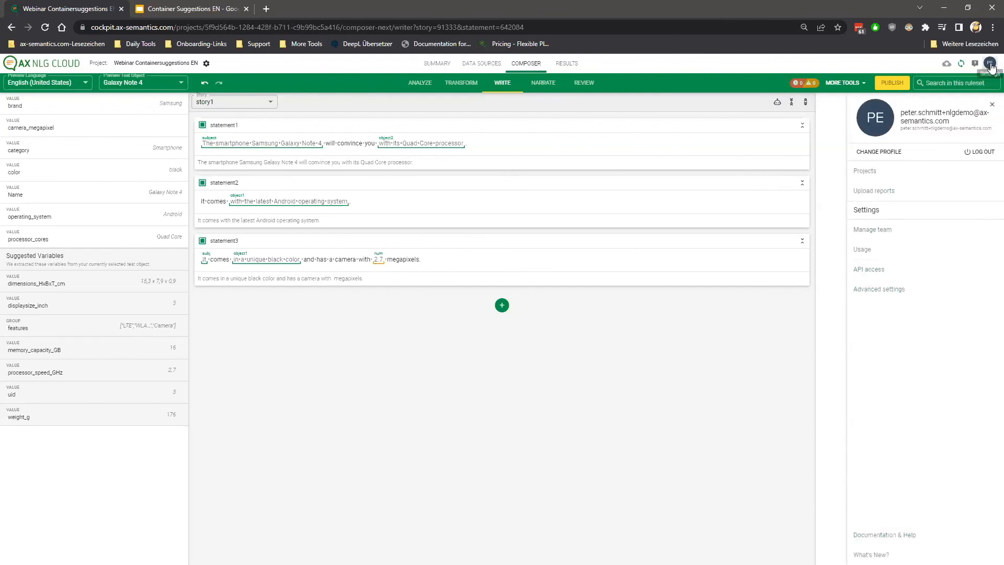
left_click(750, 359)
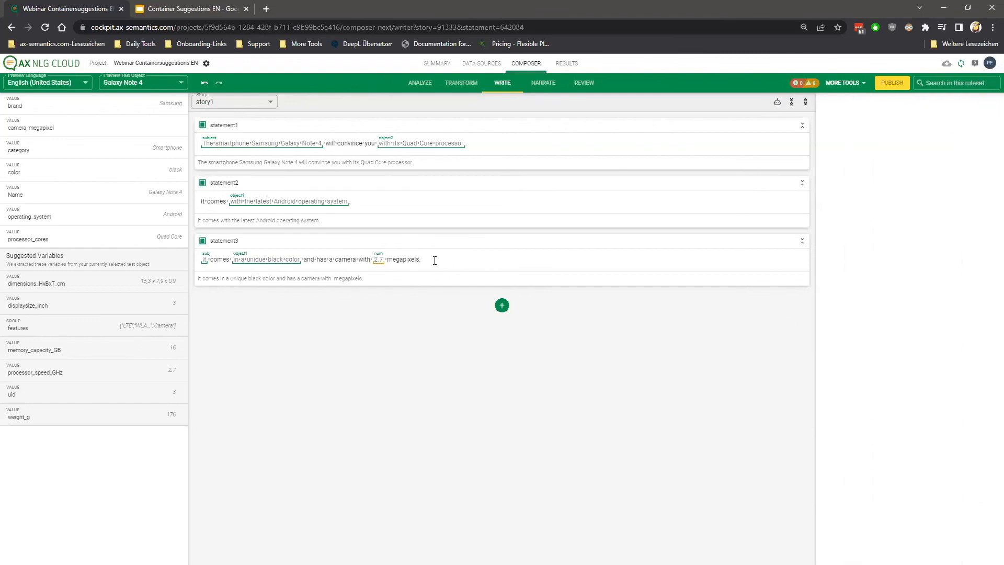
left_click(368, 205)
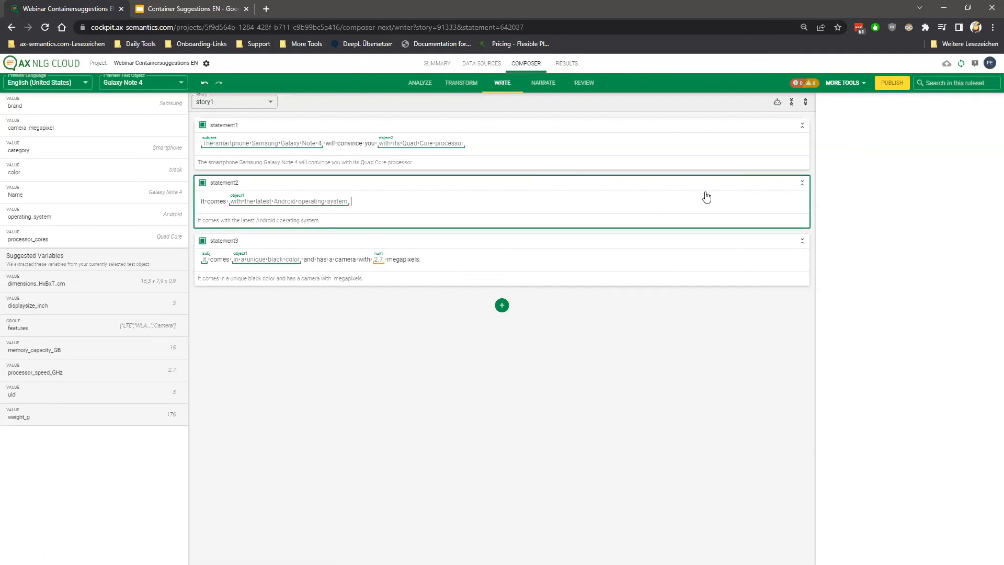
left_click(779, 102)
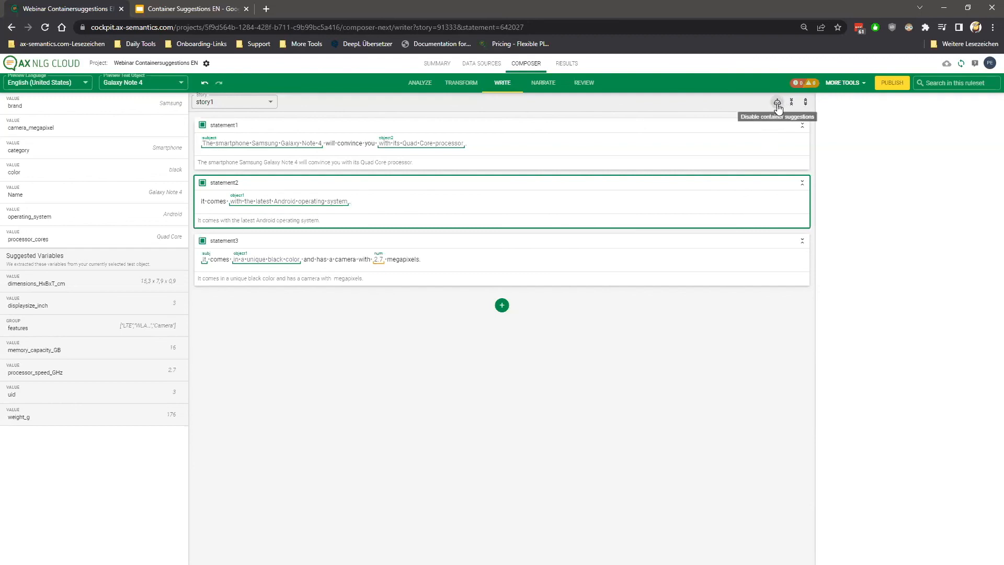
left_click(499, 150)
left_click(441, 259)
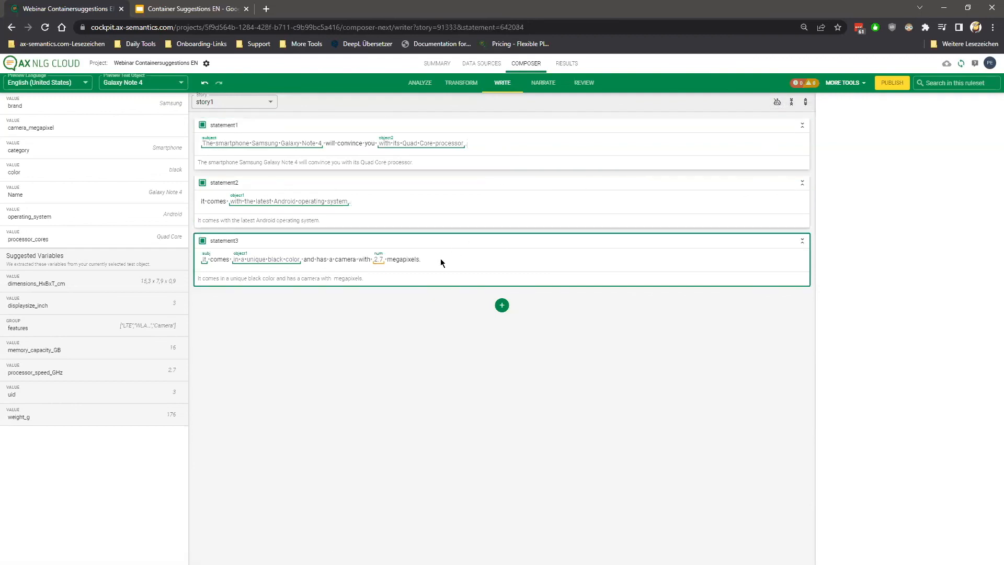
left_click(777, 102)
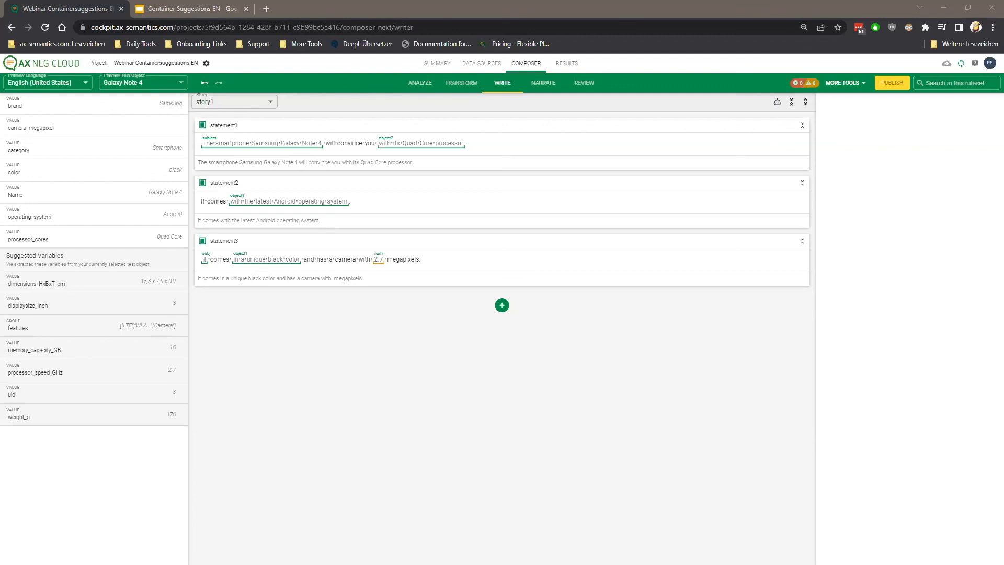
- Open statement1's subject container and inspect the brand container nested in its noun lemma
left_click(287, 150)
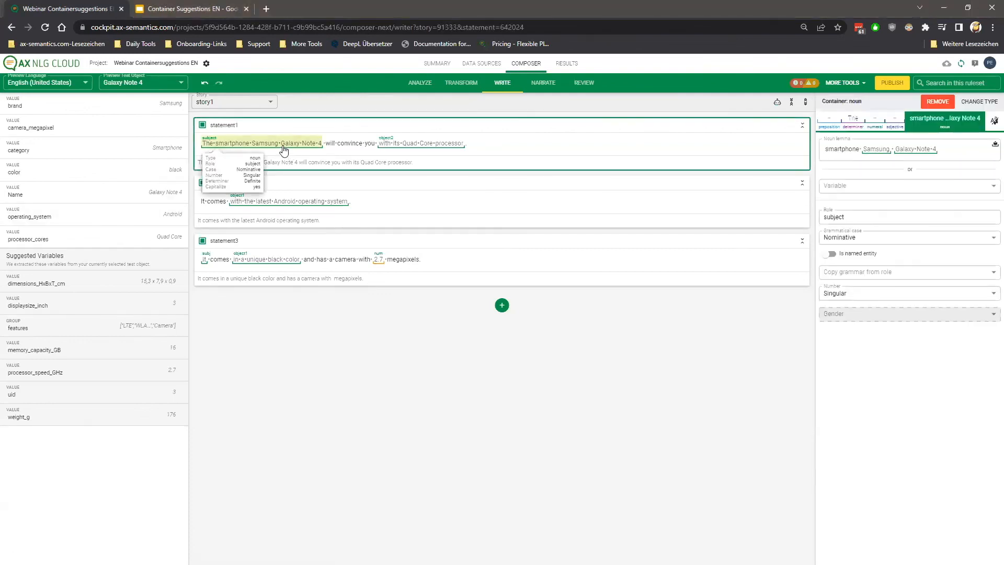
mouse_move(261, 145)
mouse_move(874, 150)
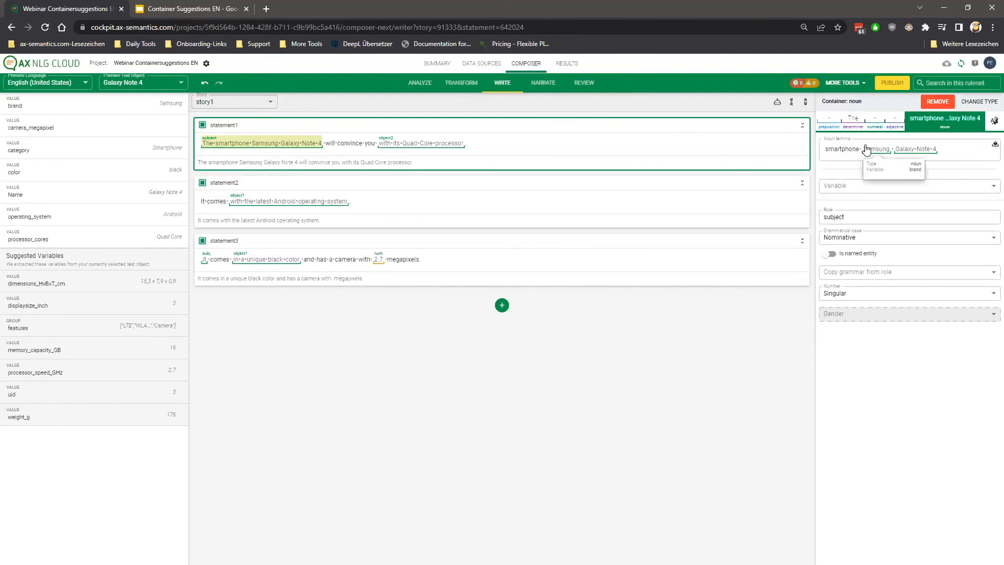